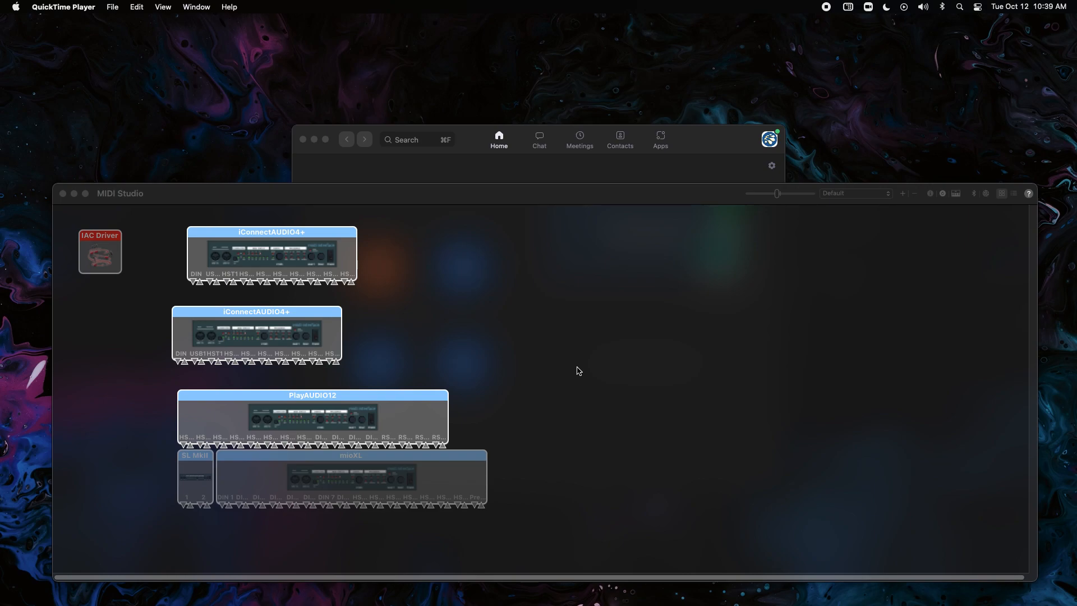
Move the MIDI Studio window slightly up on the desktop and make it narrower
left_click_drag(247, 197, 245, 171)
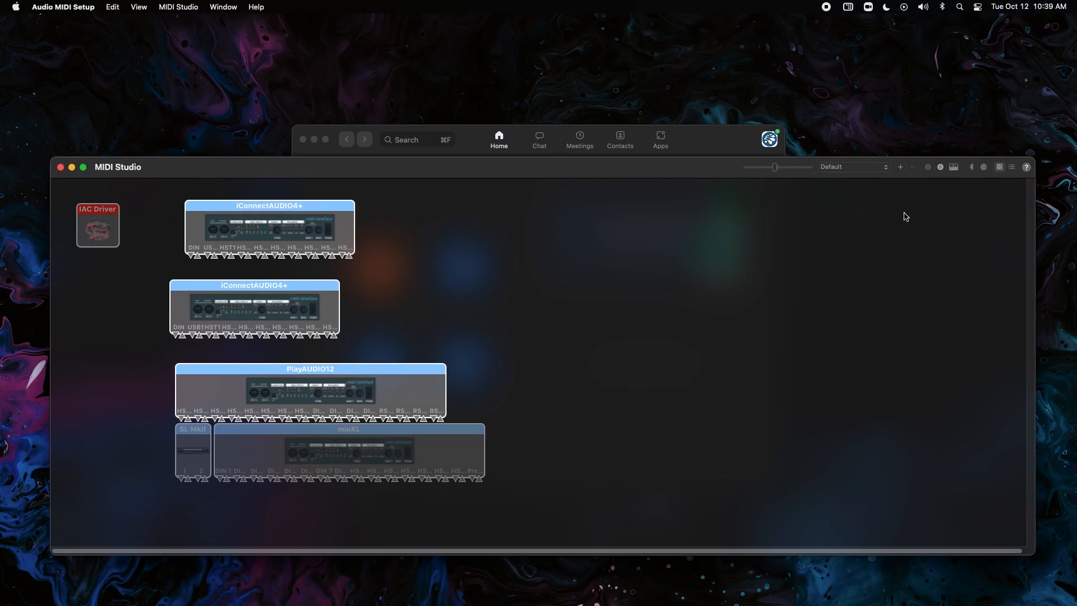
left_click_drag(1036, 245, 987, 247)
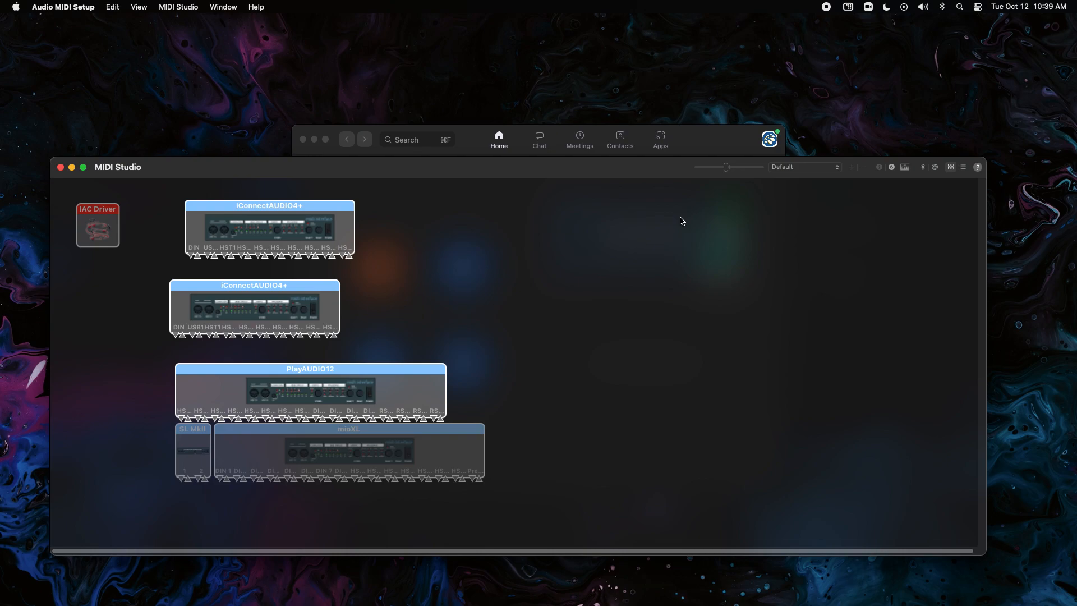
Open the MIDI Network Setup, inspect the Monologue and CODE session settings, and close the setup
mouse_move(1, 178)
left_click(935, 167)
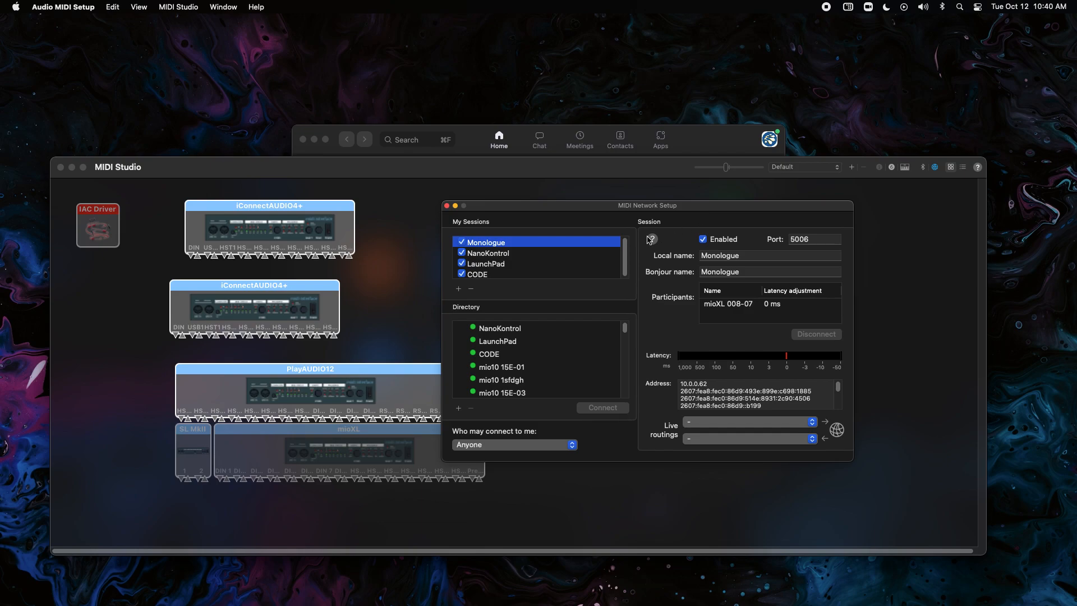
left_click(559, 274)
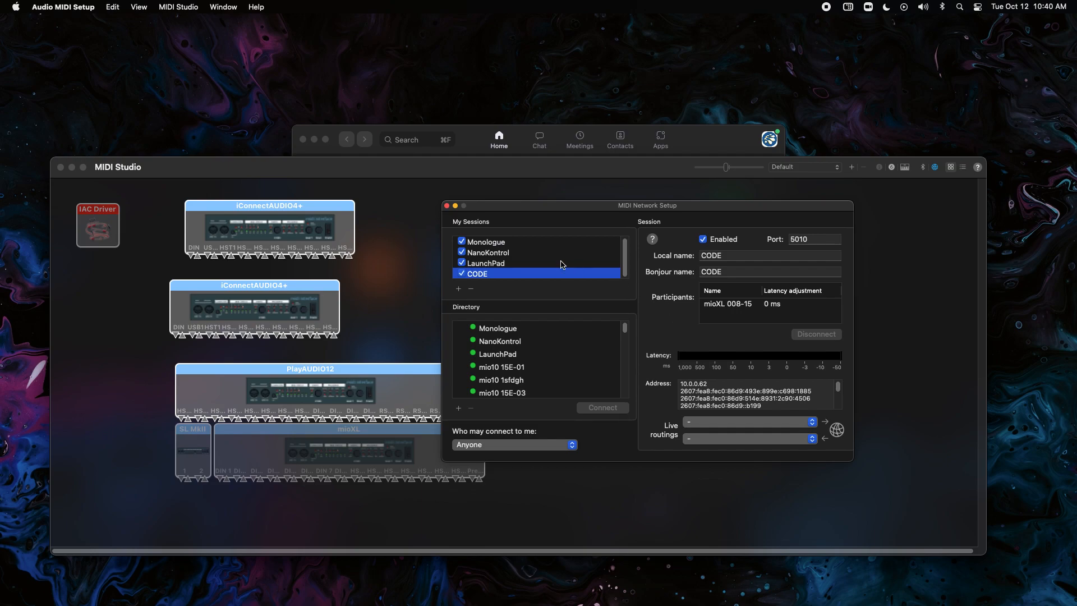
left_click(447, 206)
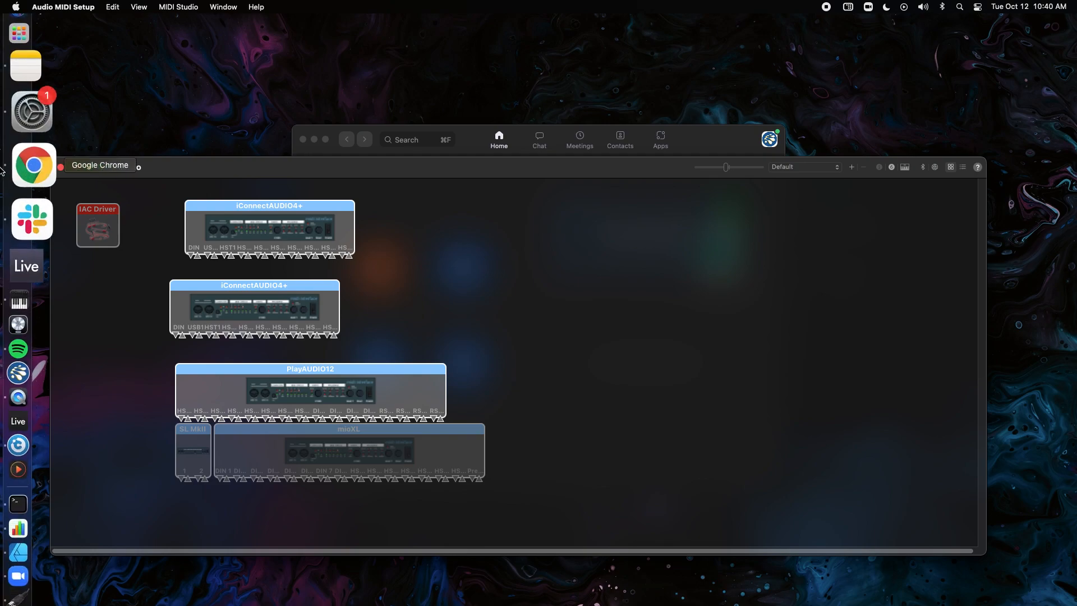
Launch MIDI Monitor and make its window taller to show more of the incoming event list
left_click(960, 7)
type("mi")
key("Return")
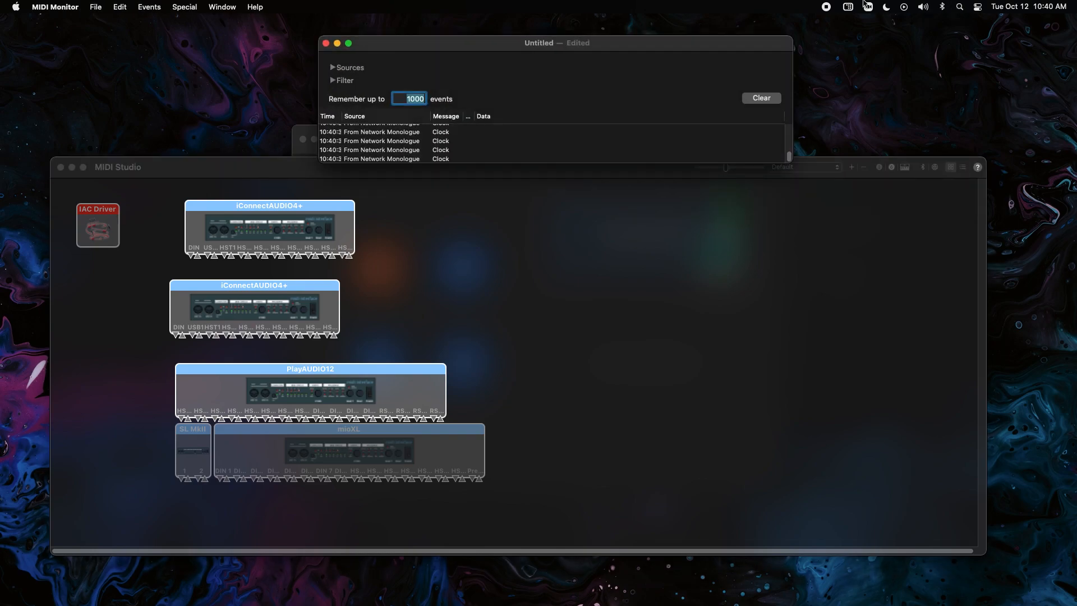
left_click_drag(655, 164, 671, 354)
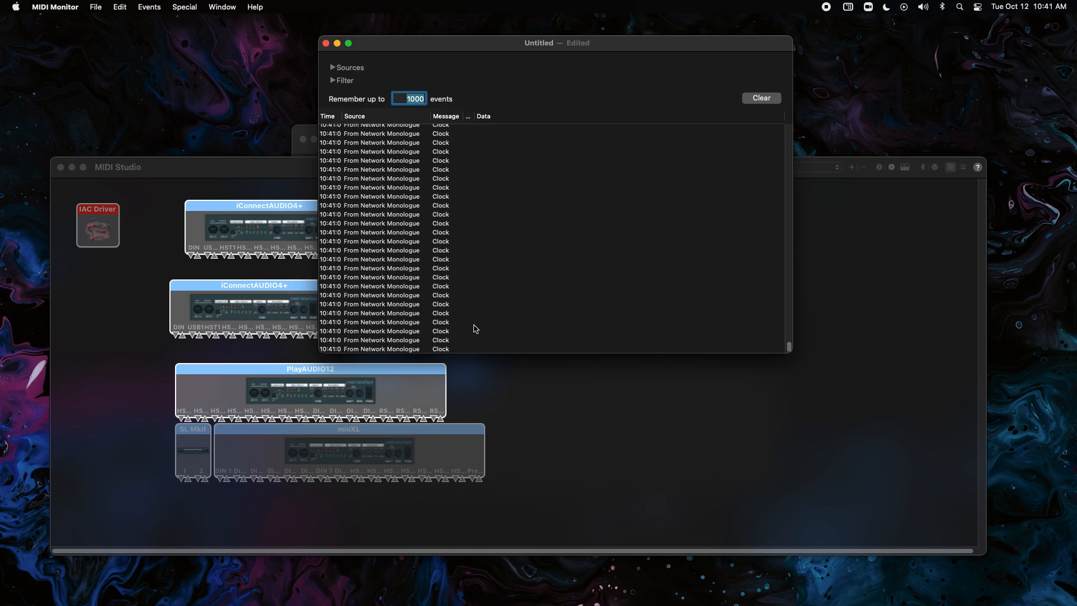
Launch Logic Pro and dismiss the Automap Mixer.bundle and unavailable audio interface alerts
mouse_move(2, 183)
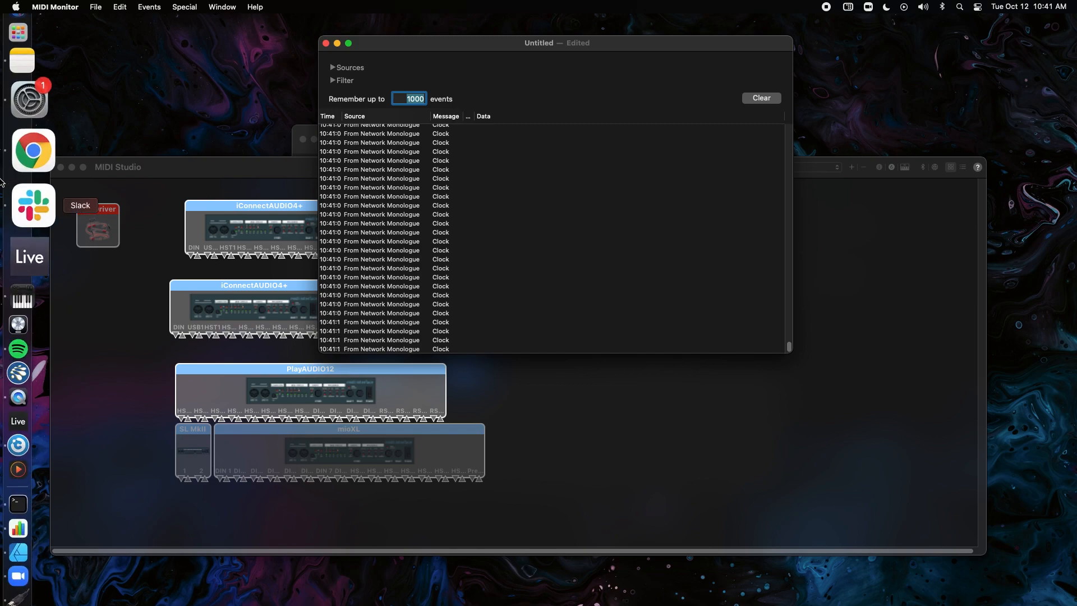
left_click(28, 265)
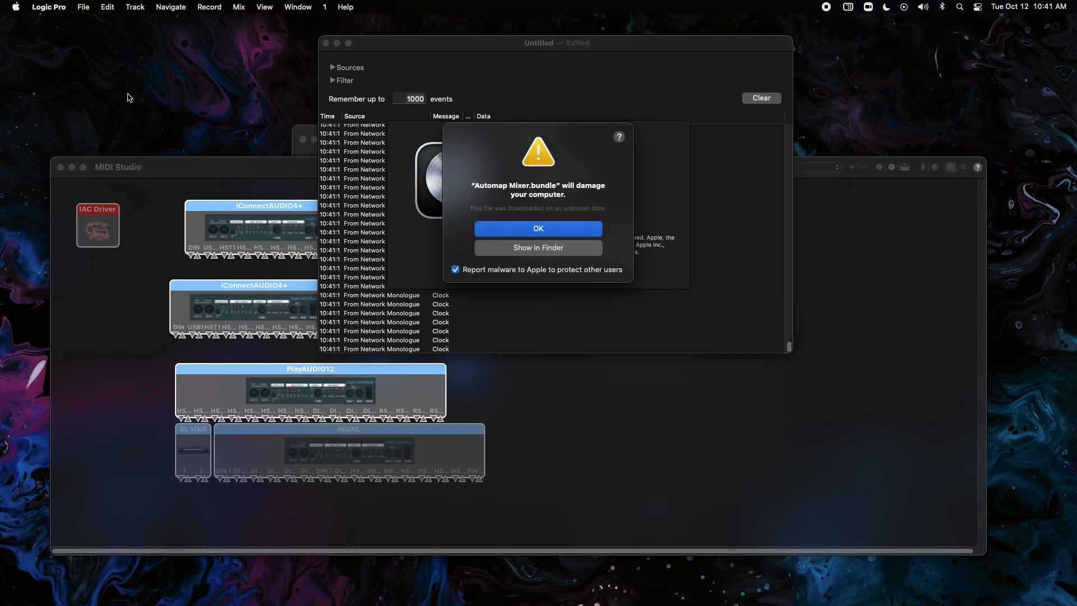
left_click(555, 230)
left_click(565, 233)
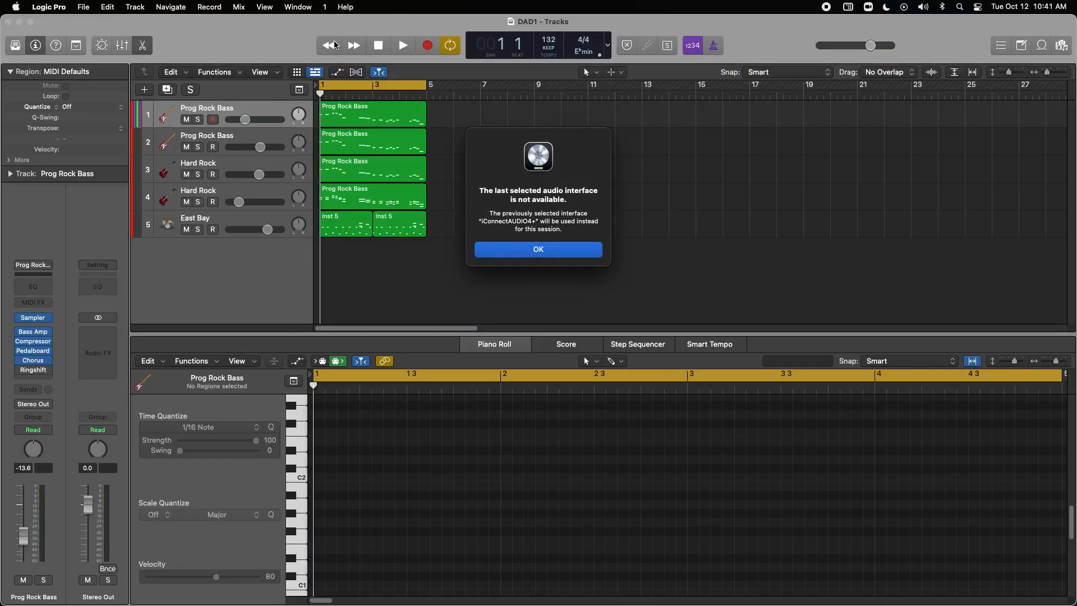
left_click(528, 249)
Create a new project with 4 software instrument tracks using empty channel strips and Output 1 + 2
left_click(88, 9)
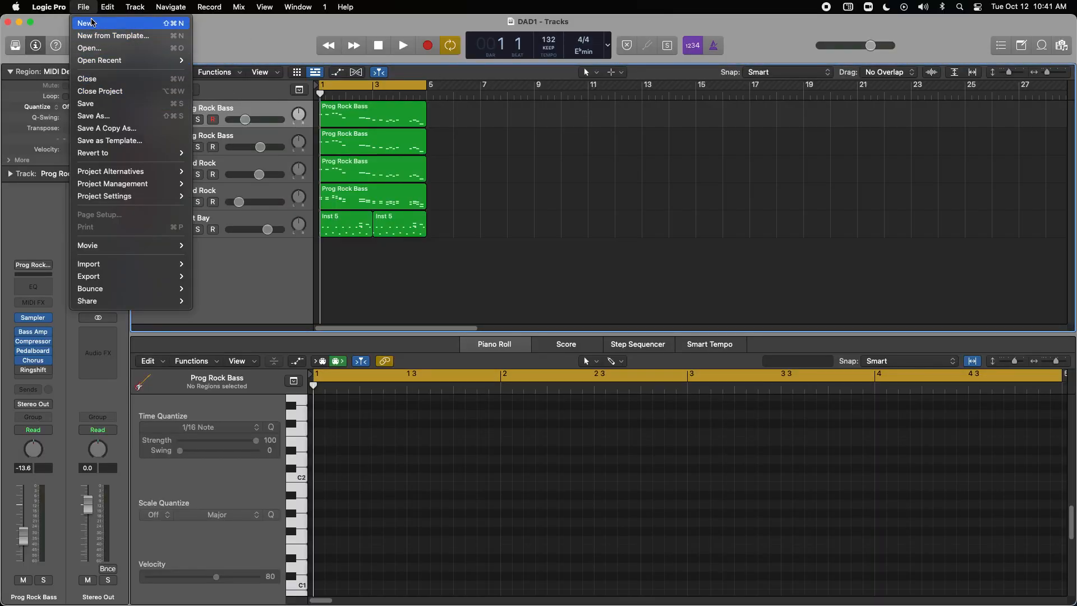
left_click(93, 23)
left_click(537, 240)
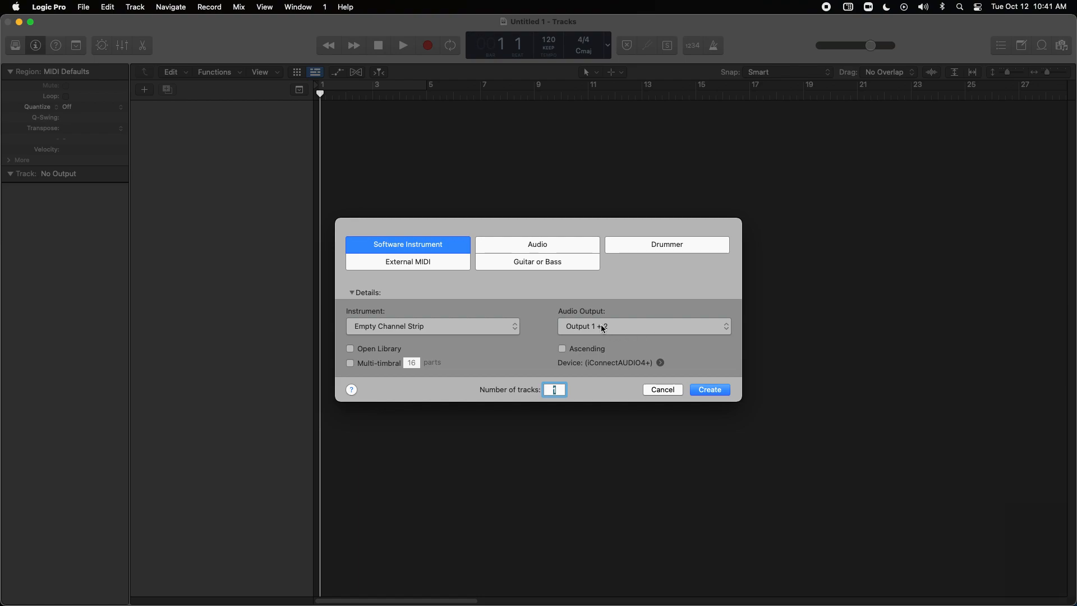
type("4")
left_click(710, 389)
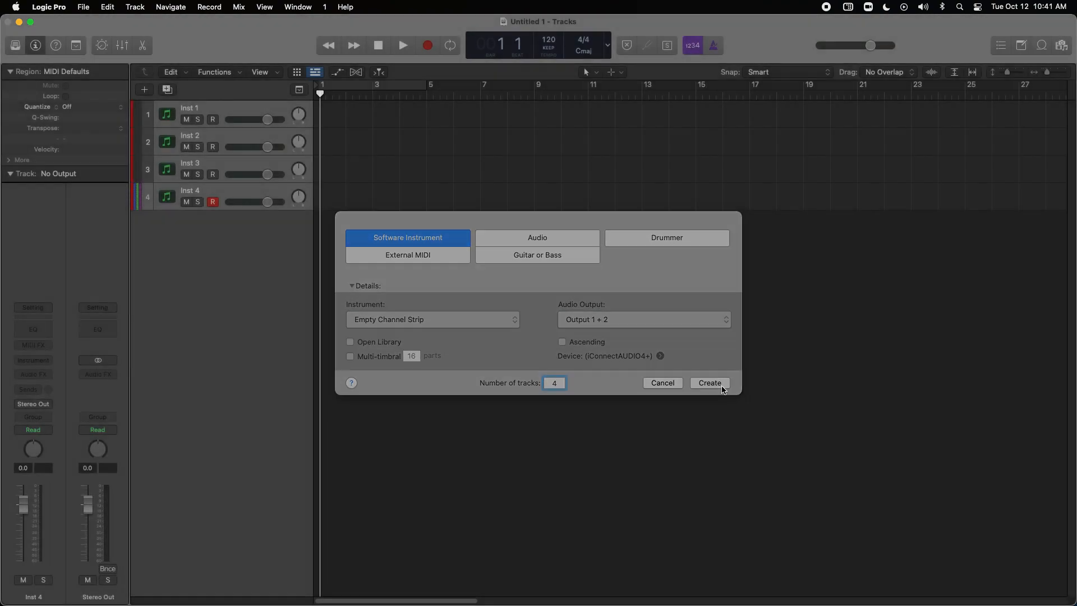
In Live, review the first MIDI track's input sources and route its MIDI output to PlayAUDIO12 (HST 5)
mouse_move(2, 285)
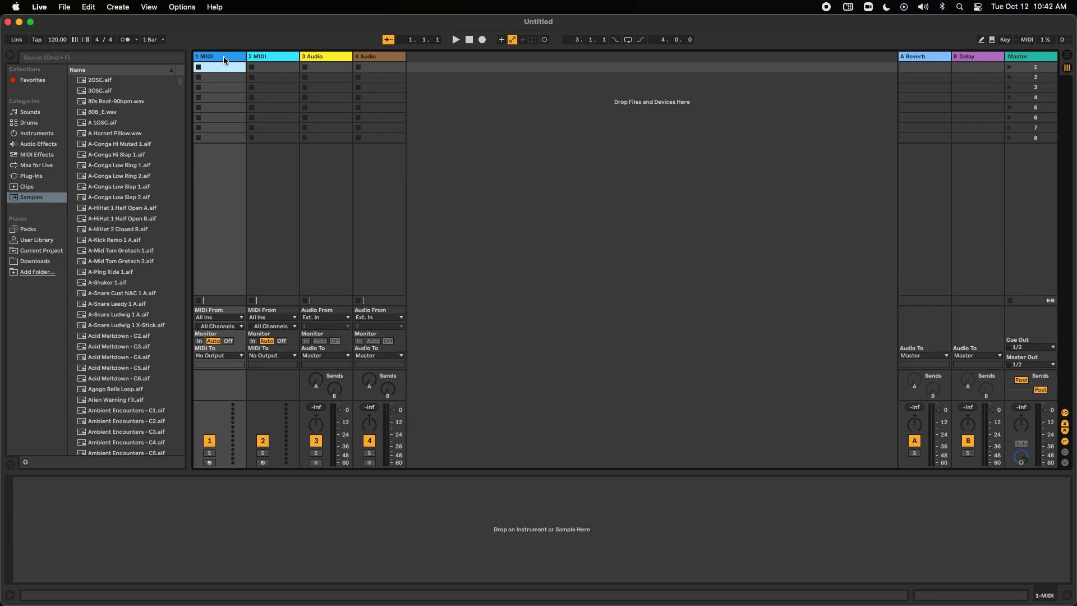
left_click(213, 319)
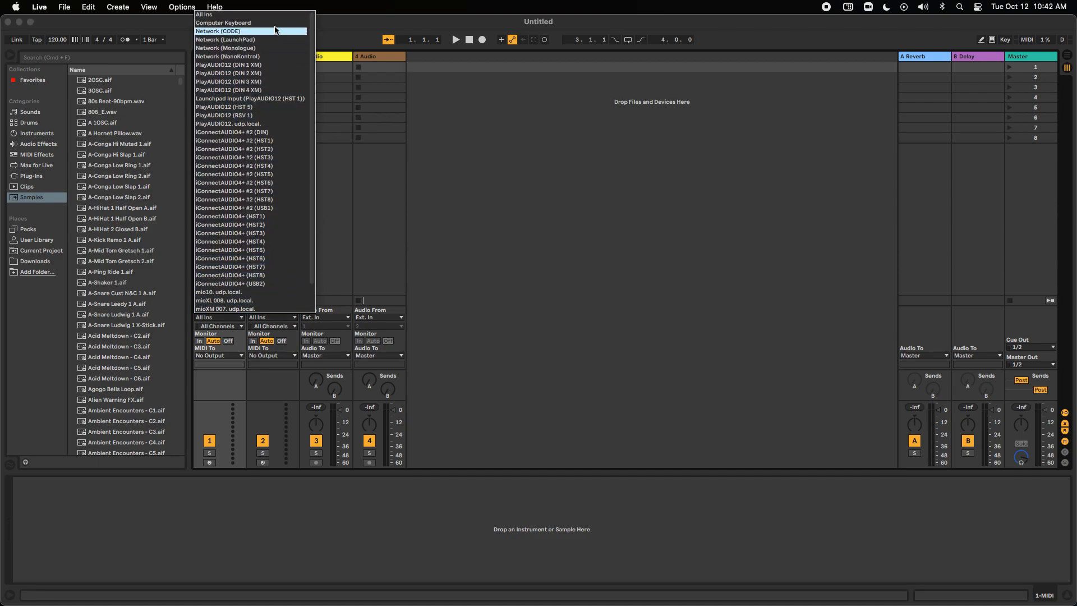
left_click(224, 328)
left_click(225, 328)
left_click(226, 330)
left_click(224, 355)
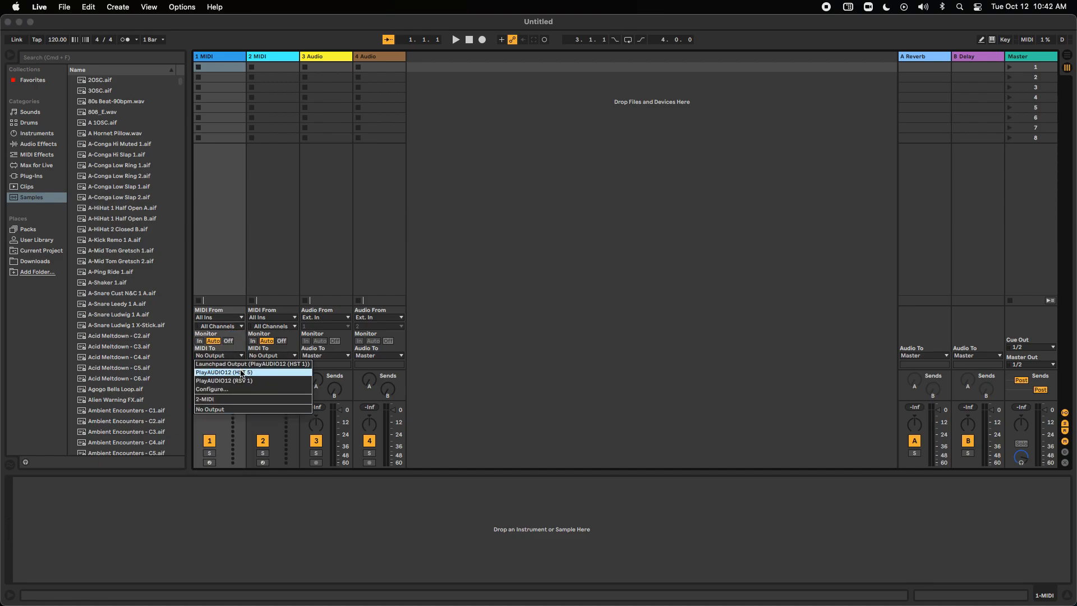
left_click(223, 369)
left_click(223, 367)
left_click(517, 331)
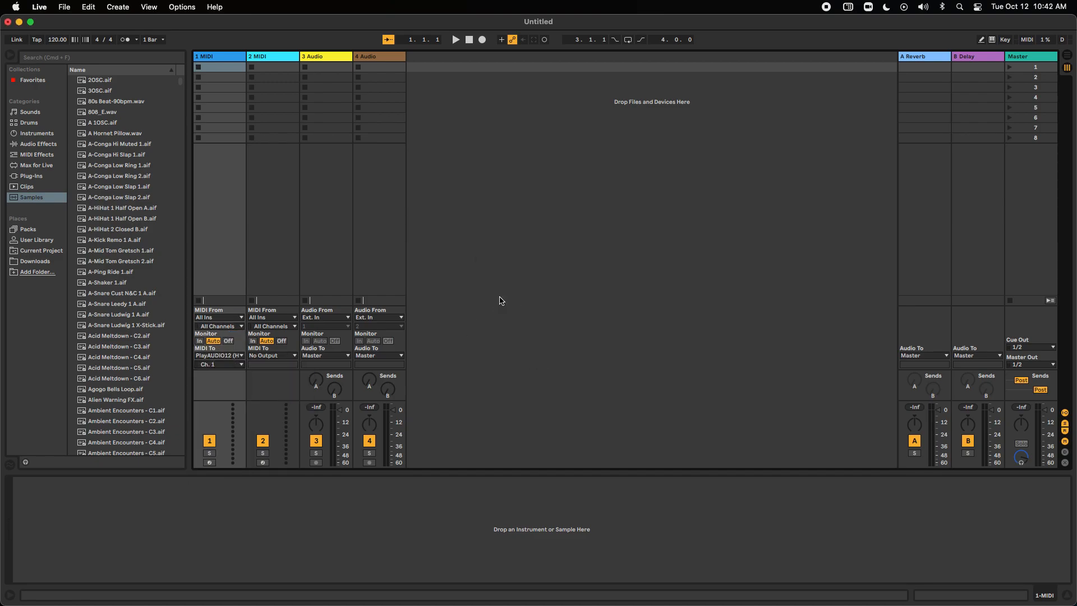
Quit Live without saving the untitled set
left_click(39, 7)
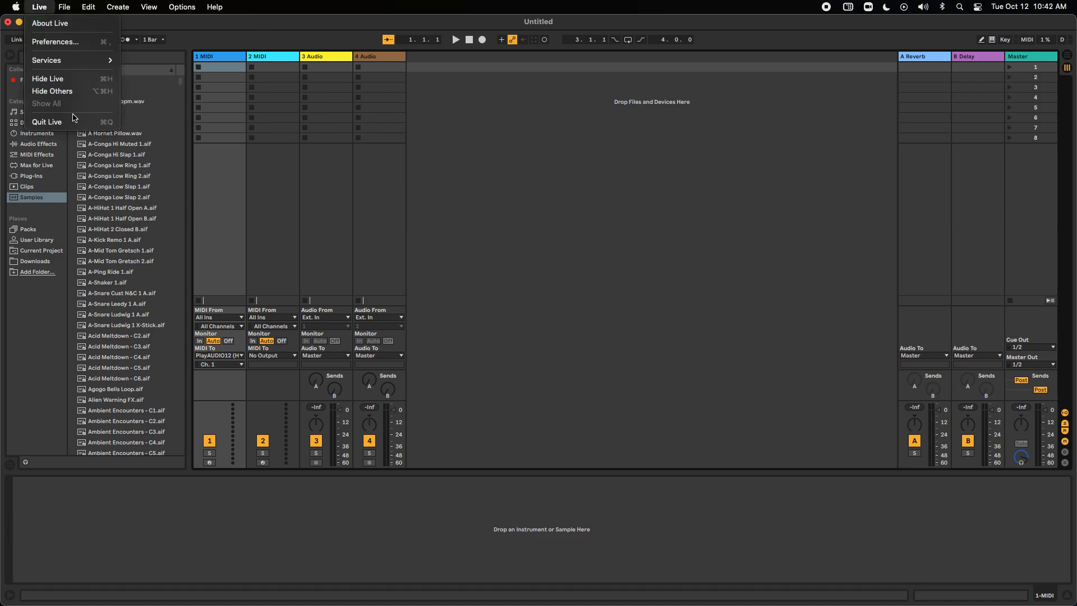
left_click(67, 120)
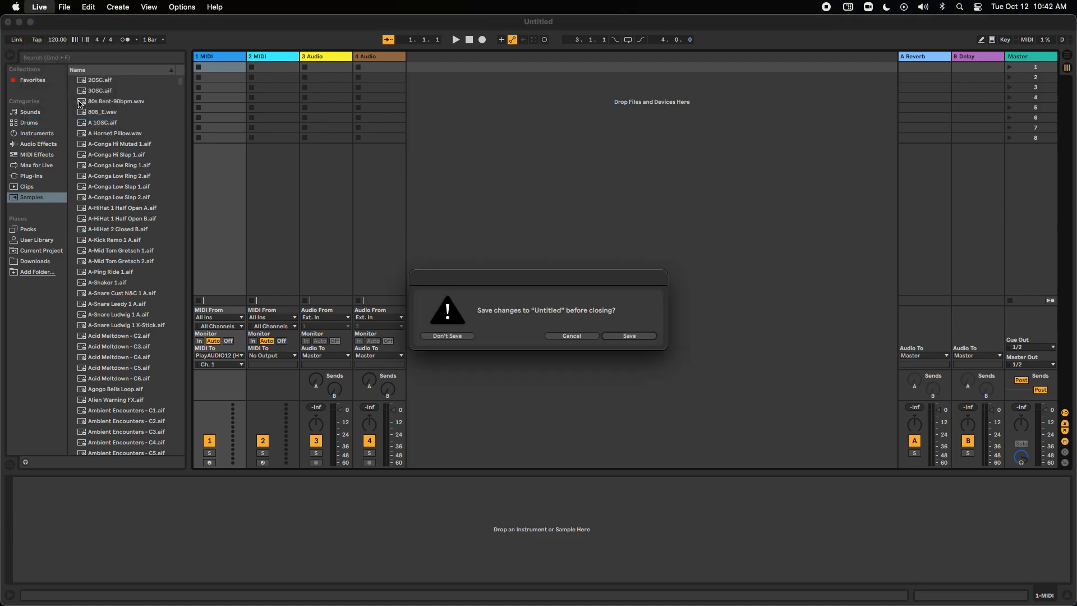
left_click(461, 336)
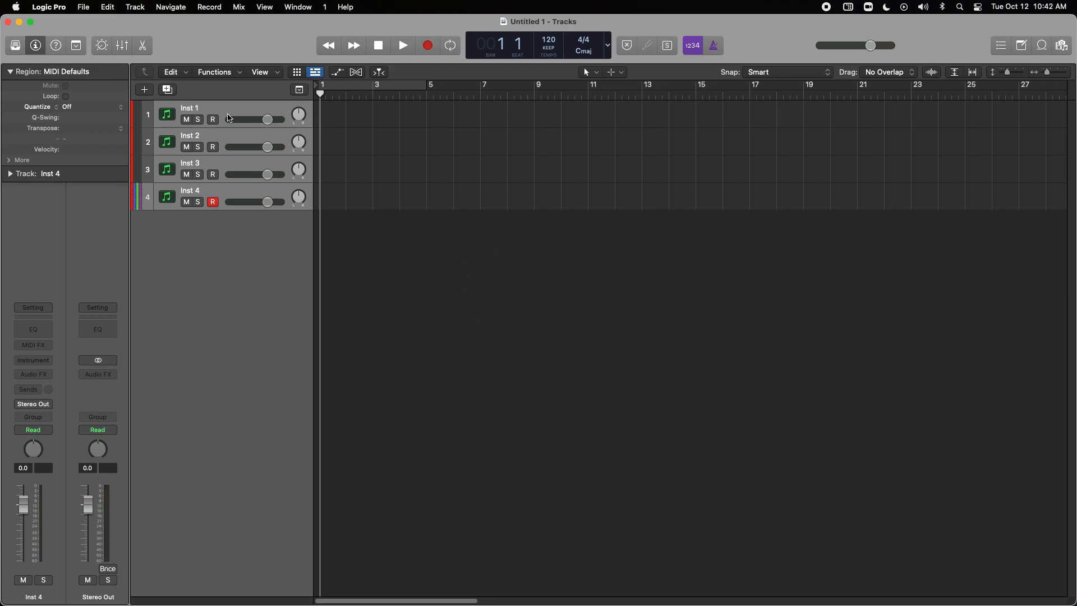
Show the sound library in Logic Pro and load the Thumb Bass patch on the first instrument track
left_click(230, 118)
left_click(15, 46)
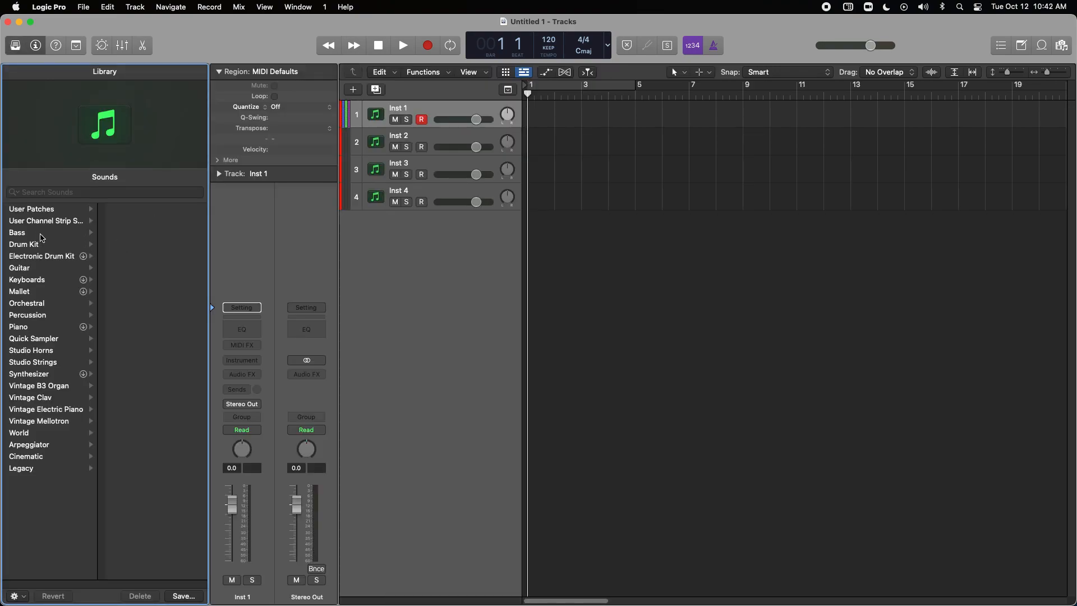
left_click(34, 233)
left_click(152, 303)
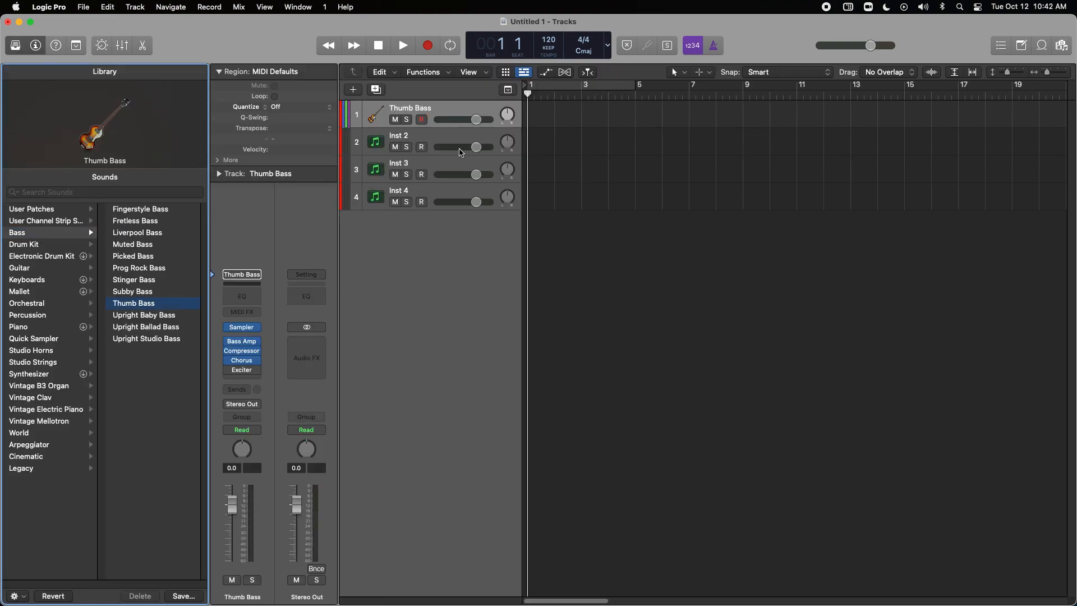
Load the Steinway Grand Piano patch on the second track and close the Rev PLATE-140 plug-in window
left_click(444, 138)
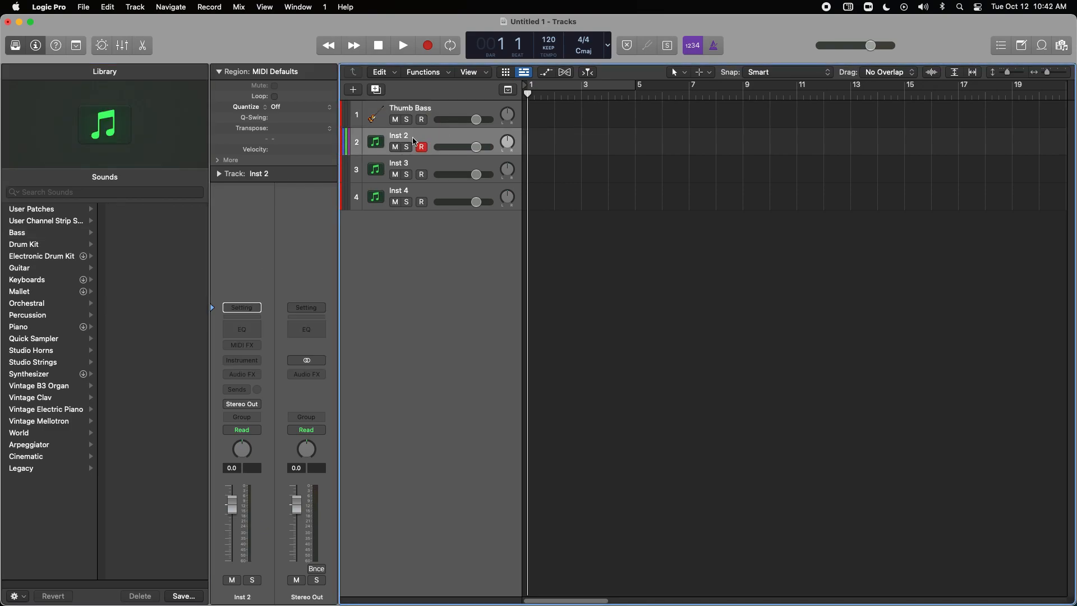
left_click(50, 330)
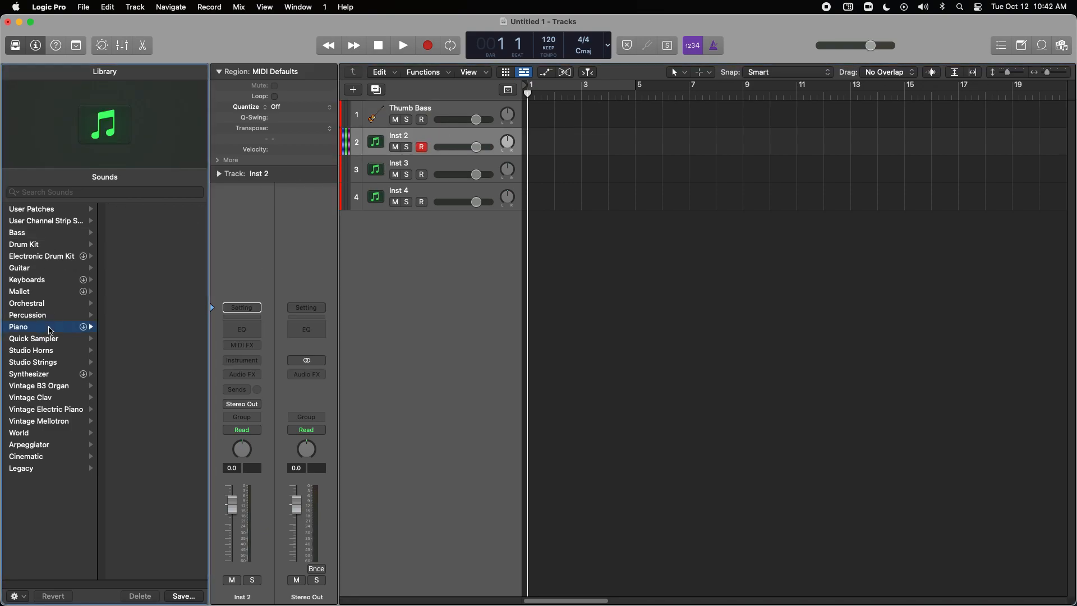
left_click(149, 269)
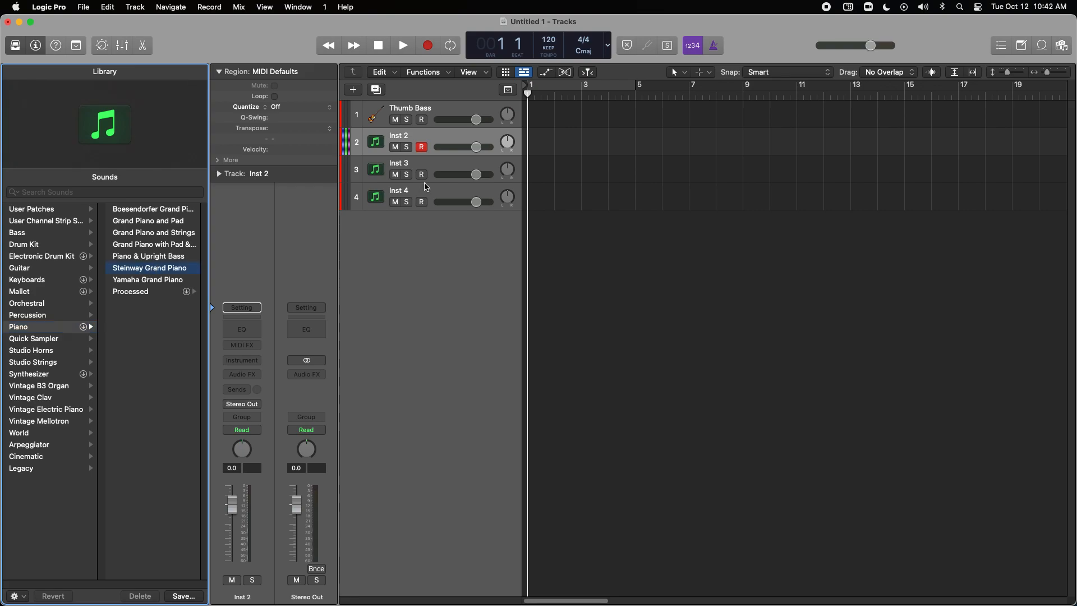
mouse_move(278, 388)
left_click(343, 386)
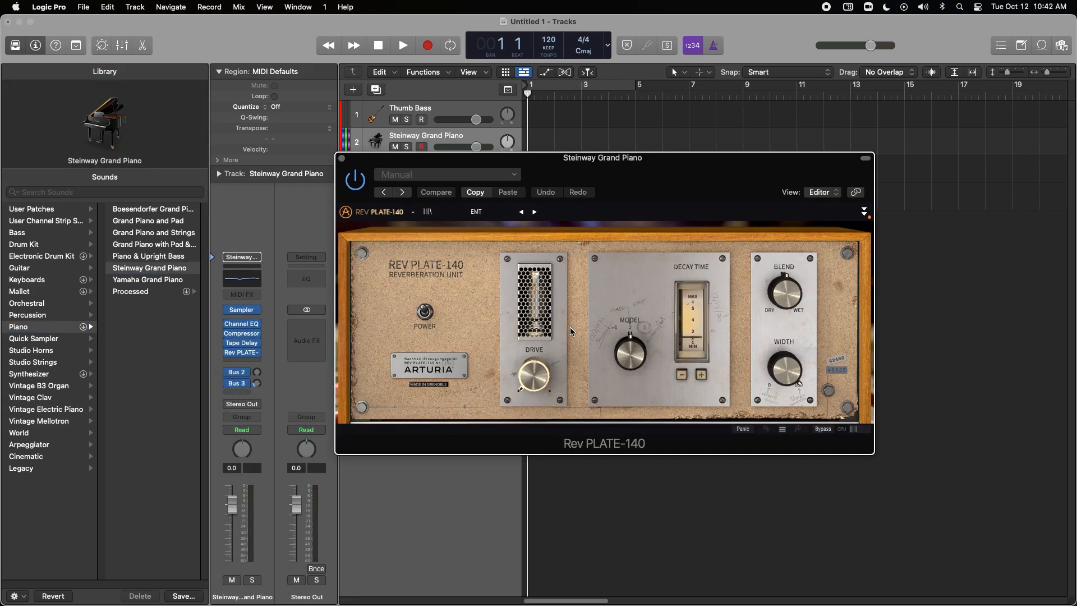
left_click(342, 159)
Load the Bluebird drum kit on the third track and hide the sound library
left_click(439, 170)
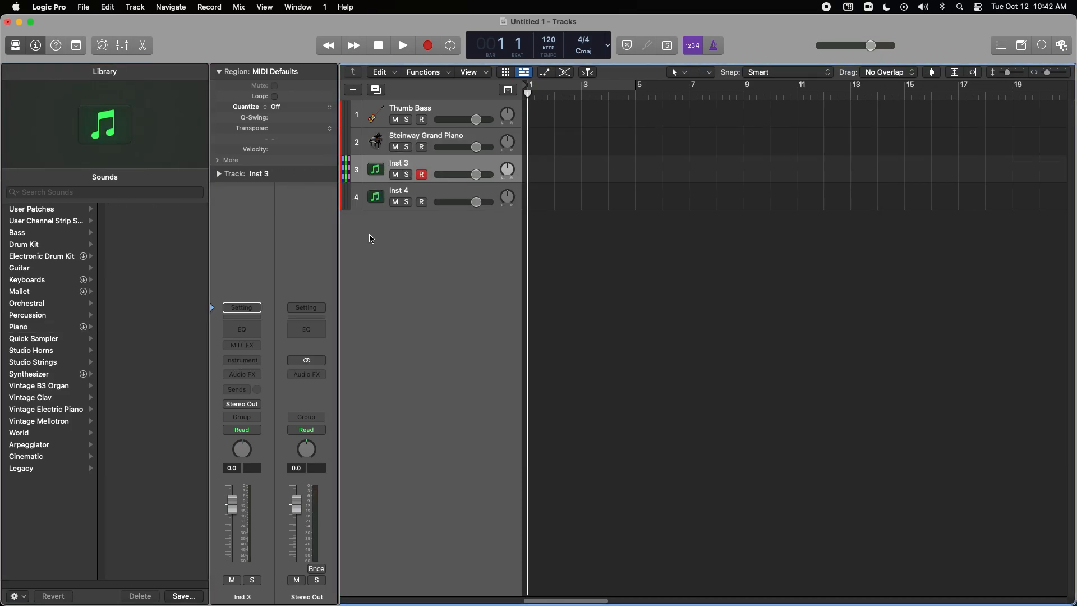
left_click(45, 245)
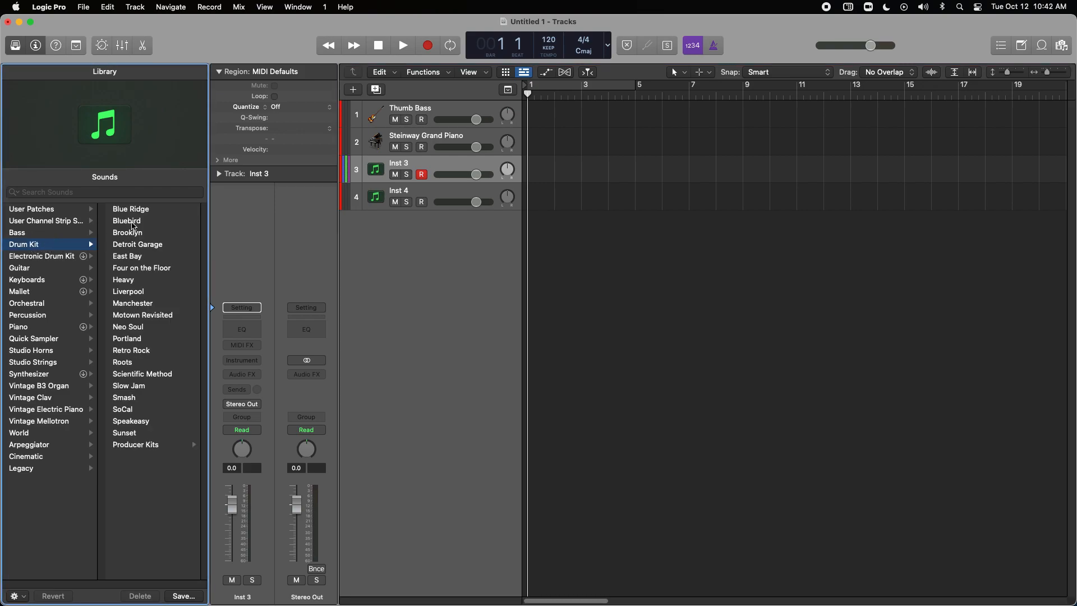
left_click(135, 221)
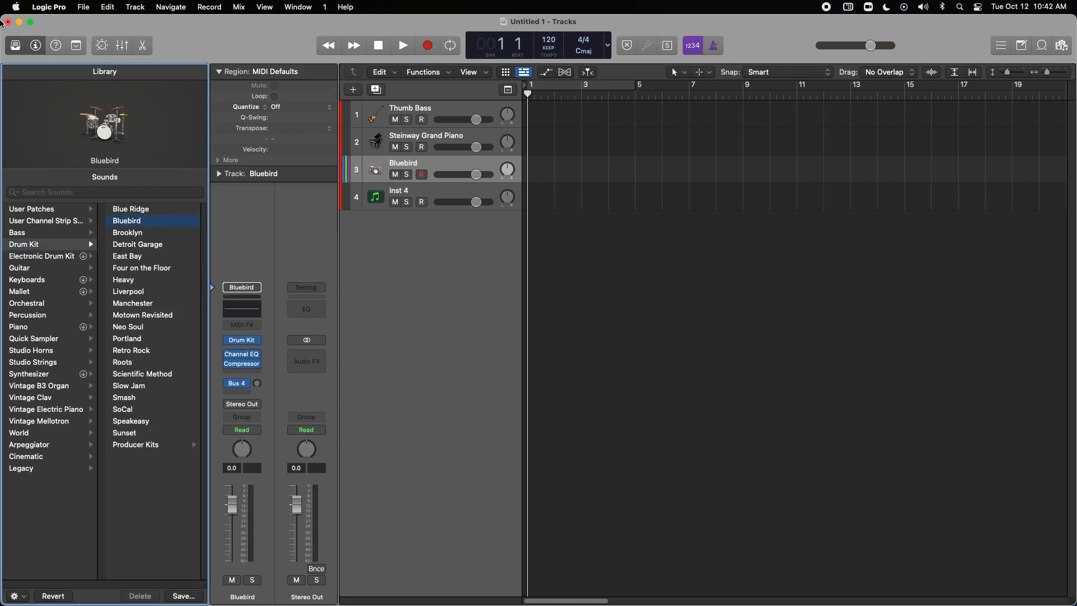
left_click(15, 46)
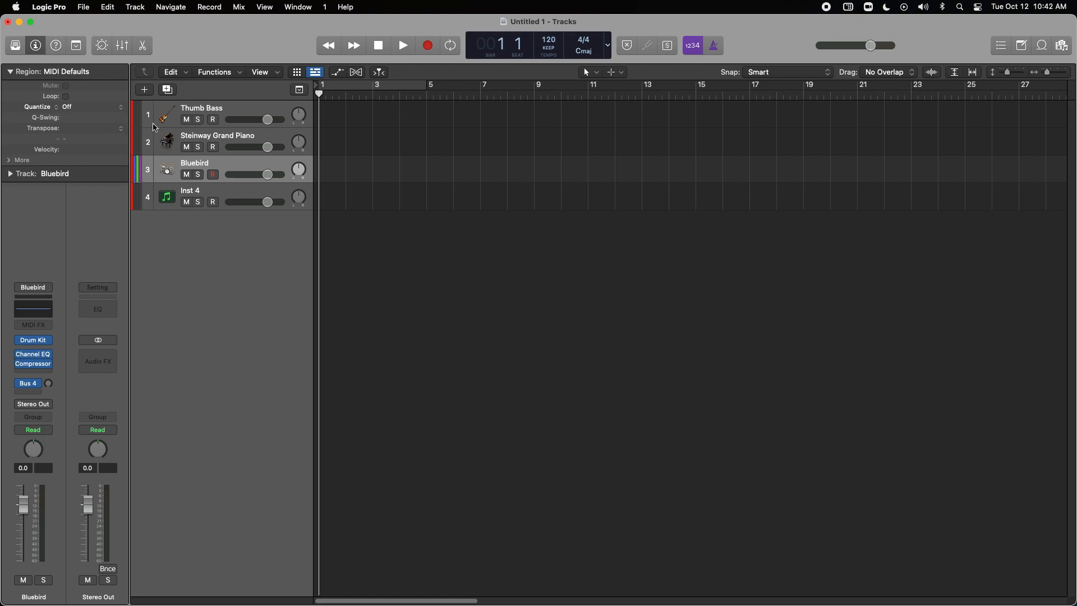
Expand the Thumb Bass track's parameters and set its MIDI channel to 1
left_click(222, 112)
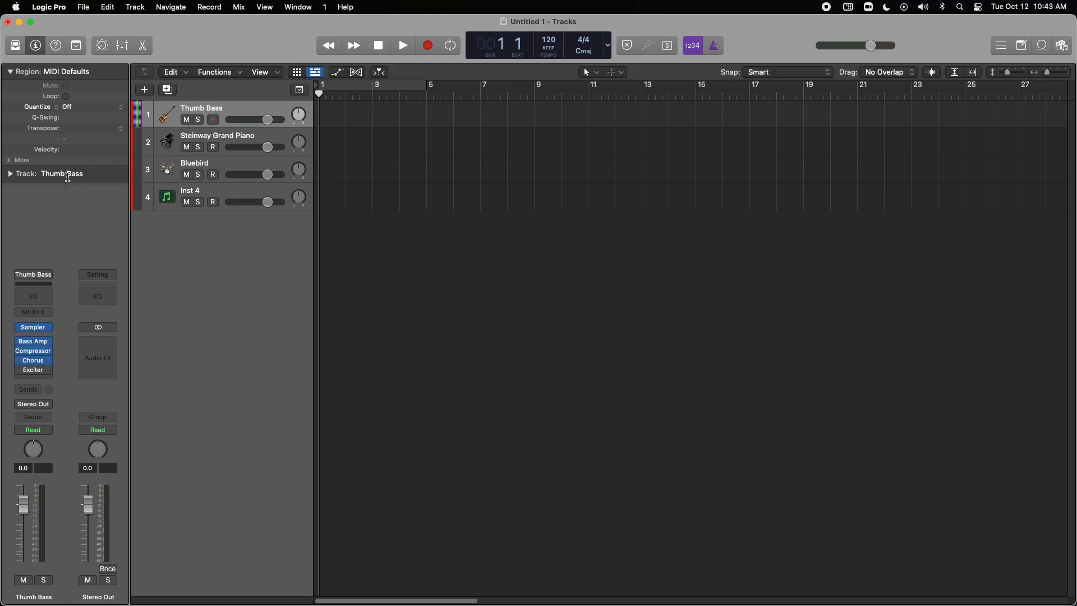
left_click(10, 174)
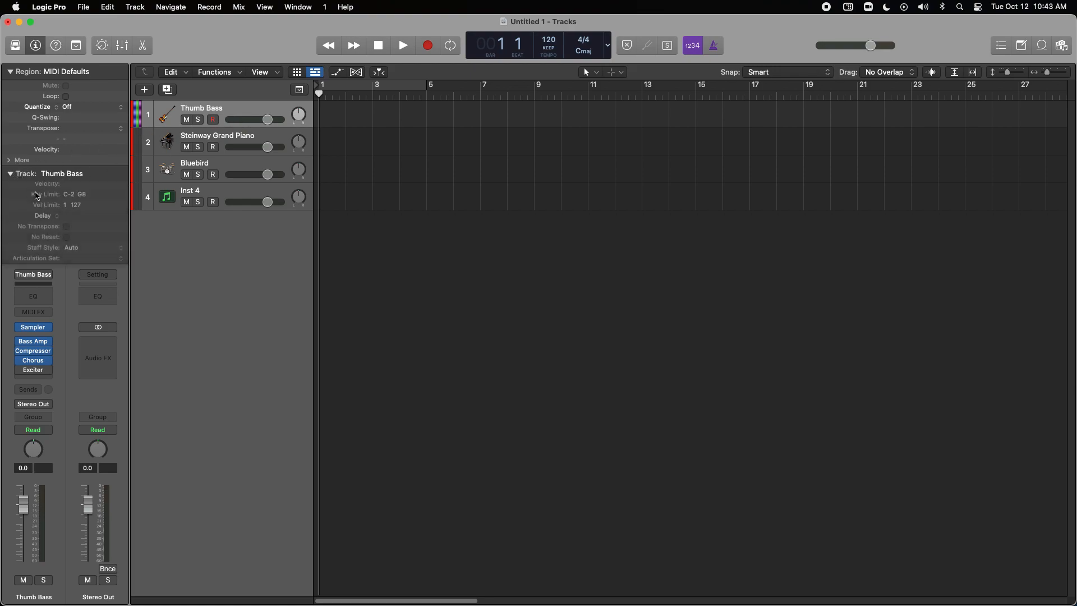
left_click(67, 223)
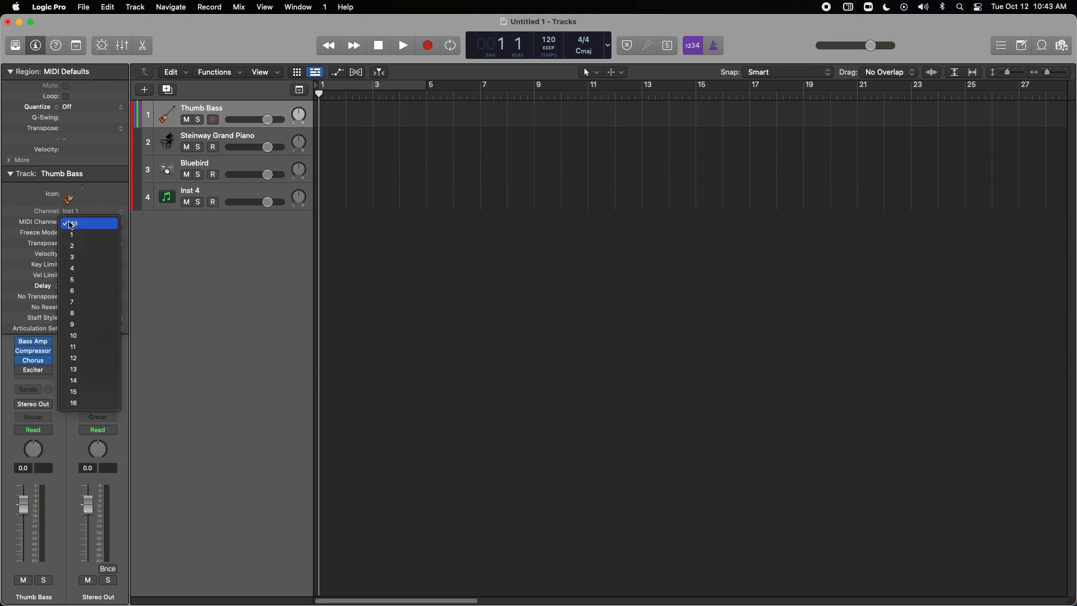
left_click(78, 236)
Set the Steinway Grand Piano track's MIDI channel to 1
left_click(220, 141)
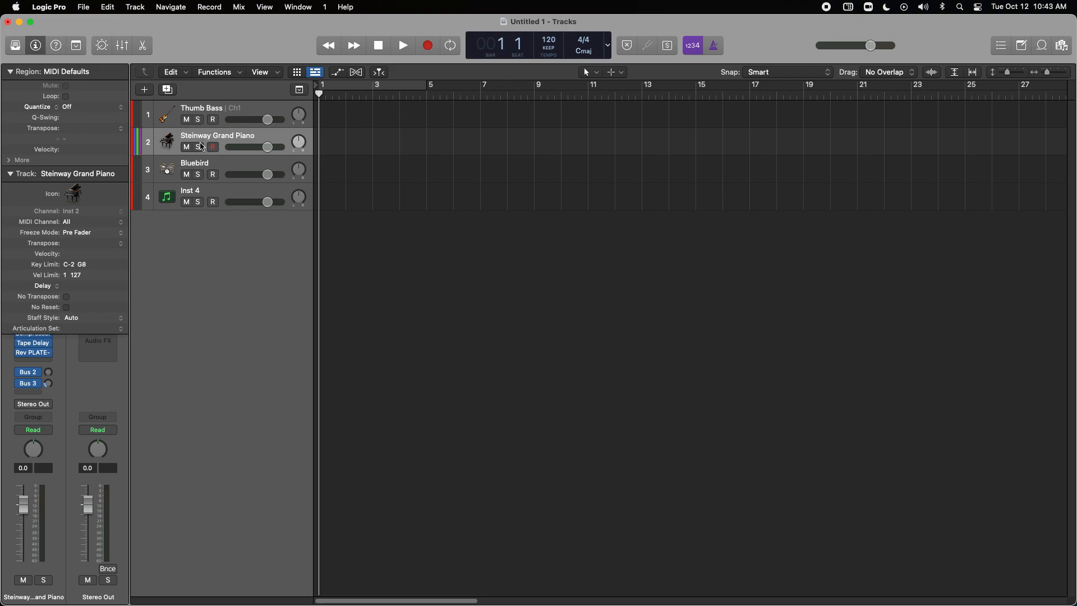
left_click(79, 223)
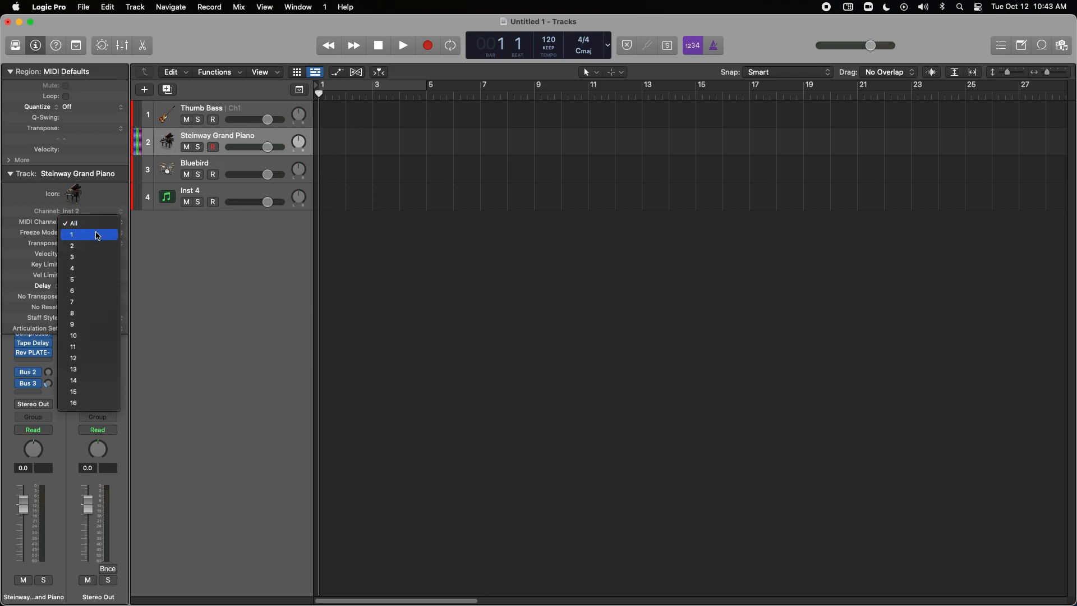
left_click(97, 235)
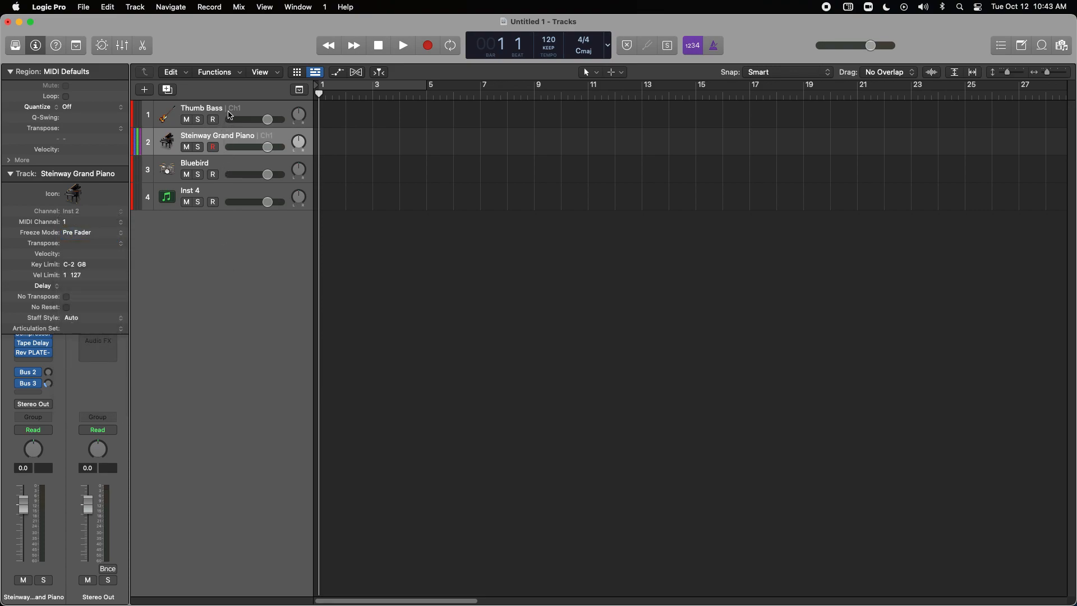
Change the Thumb Bass track's MIDI channel to 4 so it differs from the piano track
left_click(228, 113)
left_click(80, 222)
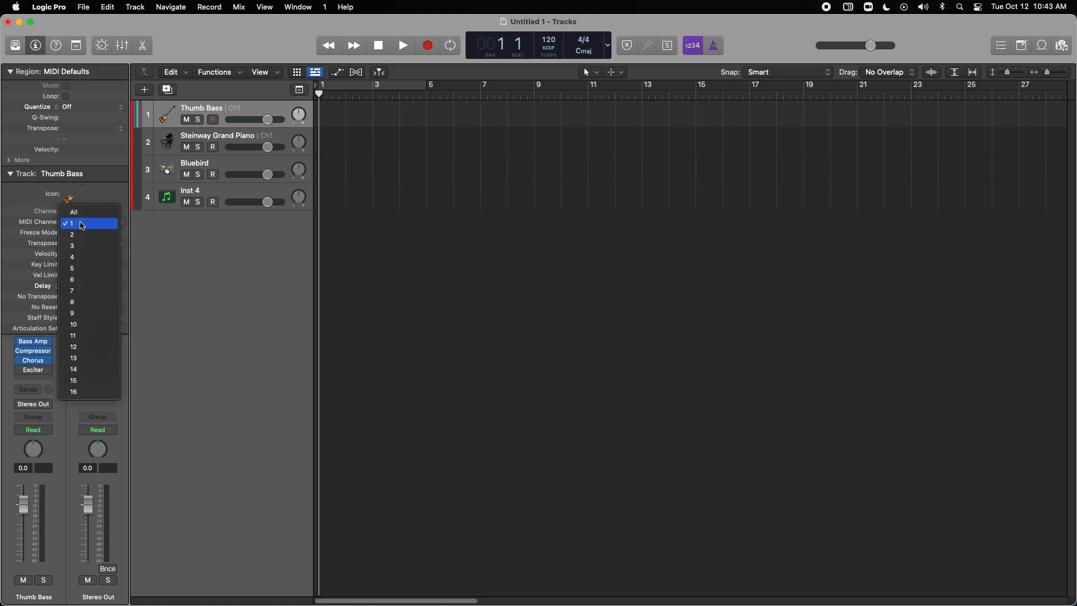
left_click(81, 238)
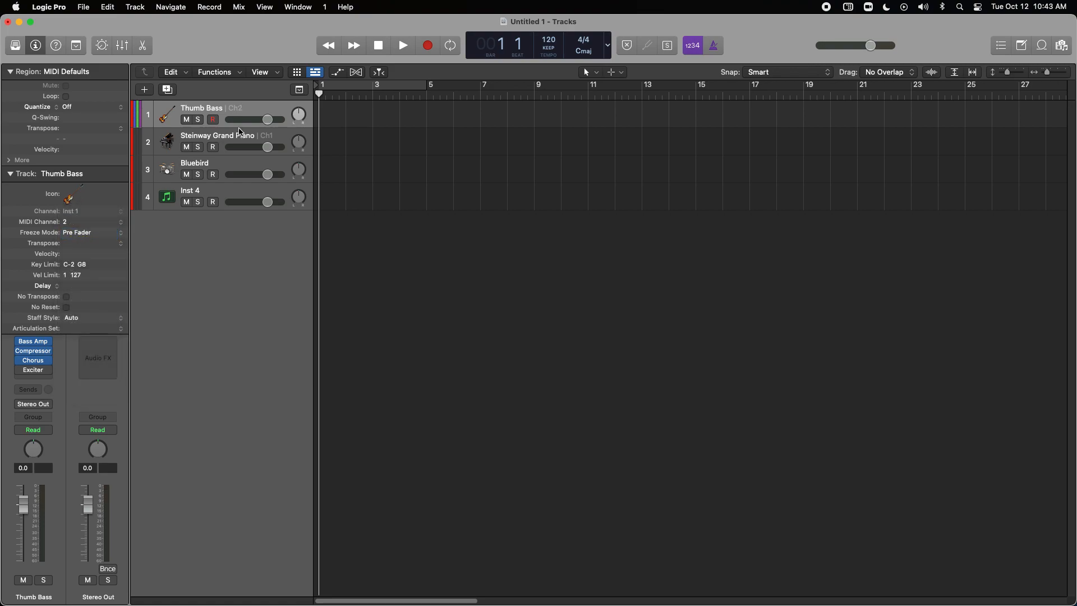
left_click(79, 227)
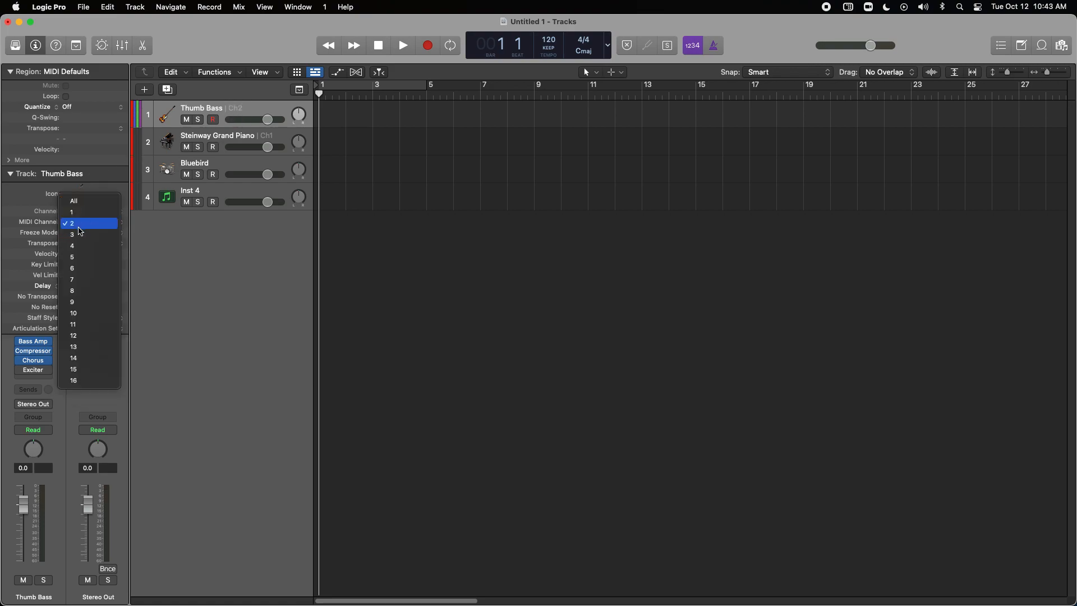
left_click(80, 252)
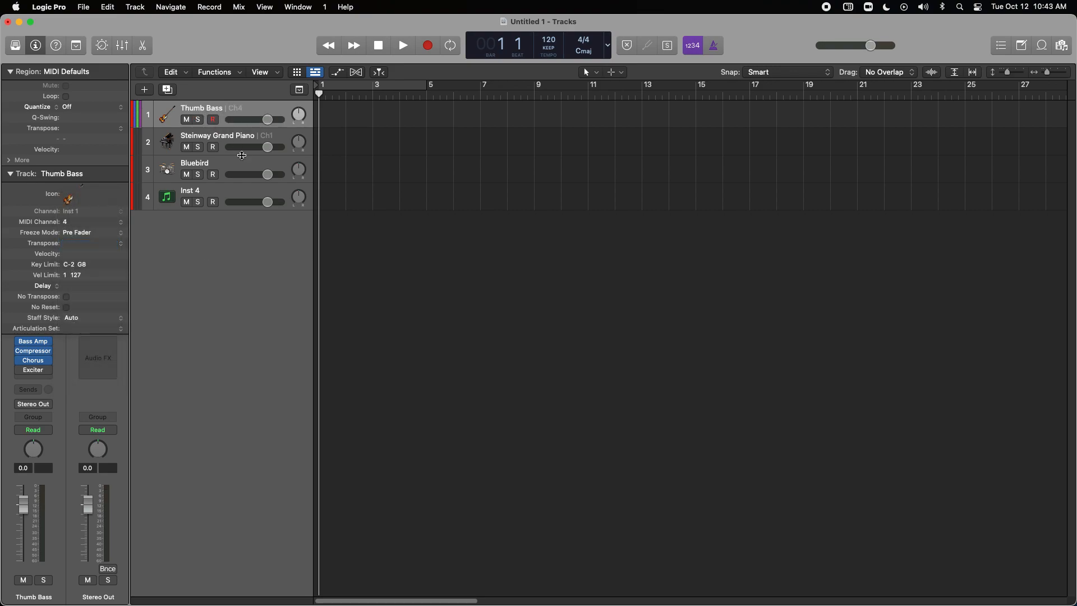
Set the Bluebird track's MIDI channel to 4 and record-enable the Thumb Bass, Steinway Grand Piano and Bluebird tracks
left_click(234, 137)
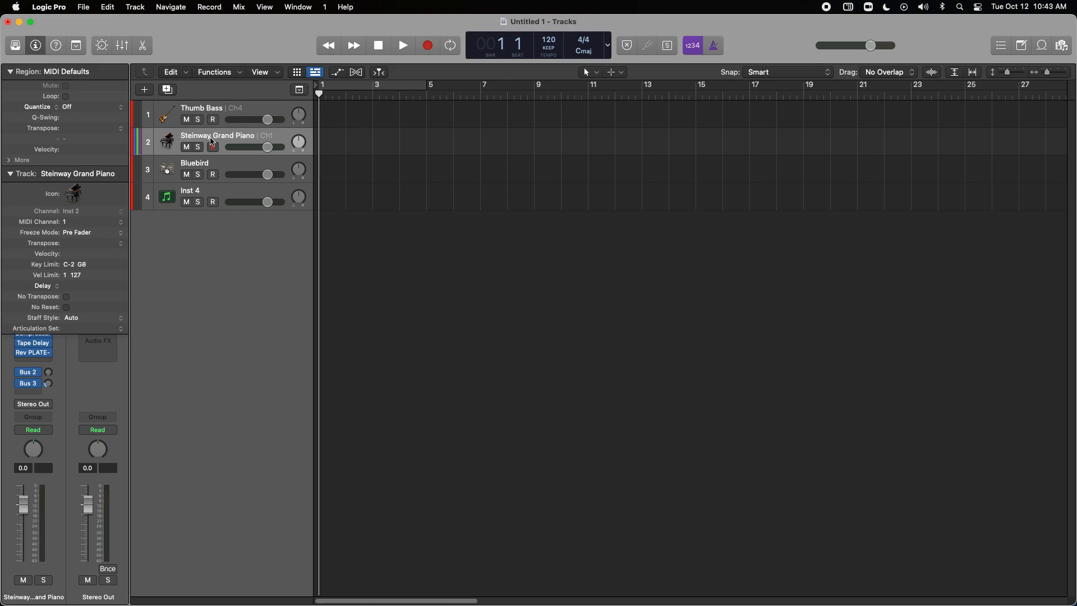
left_click(235, 168)
left_click(76, 222)
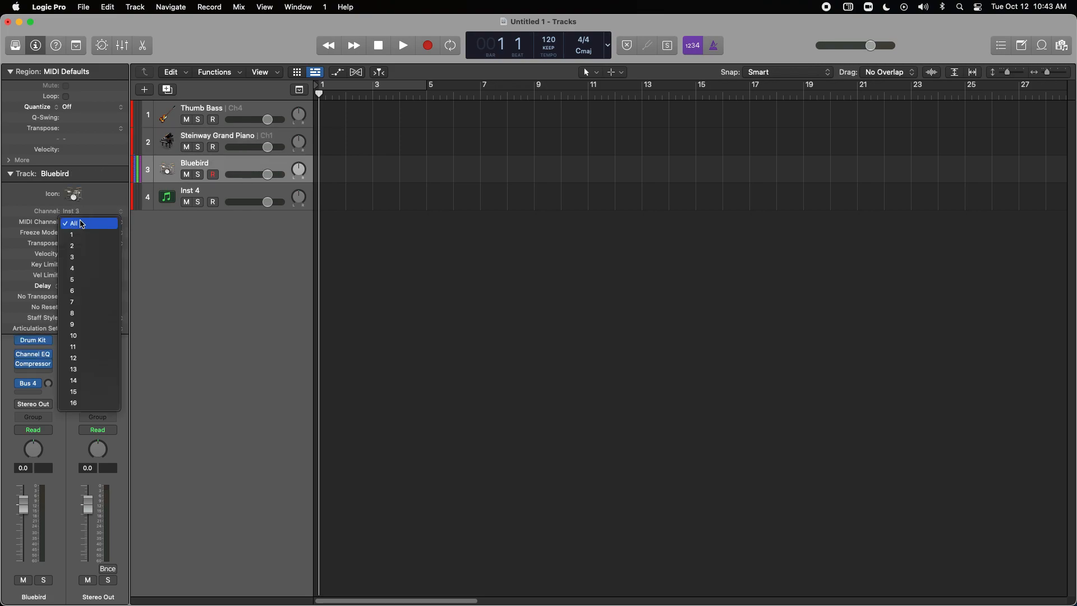
left_click(85, 268)
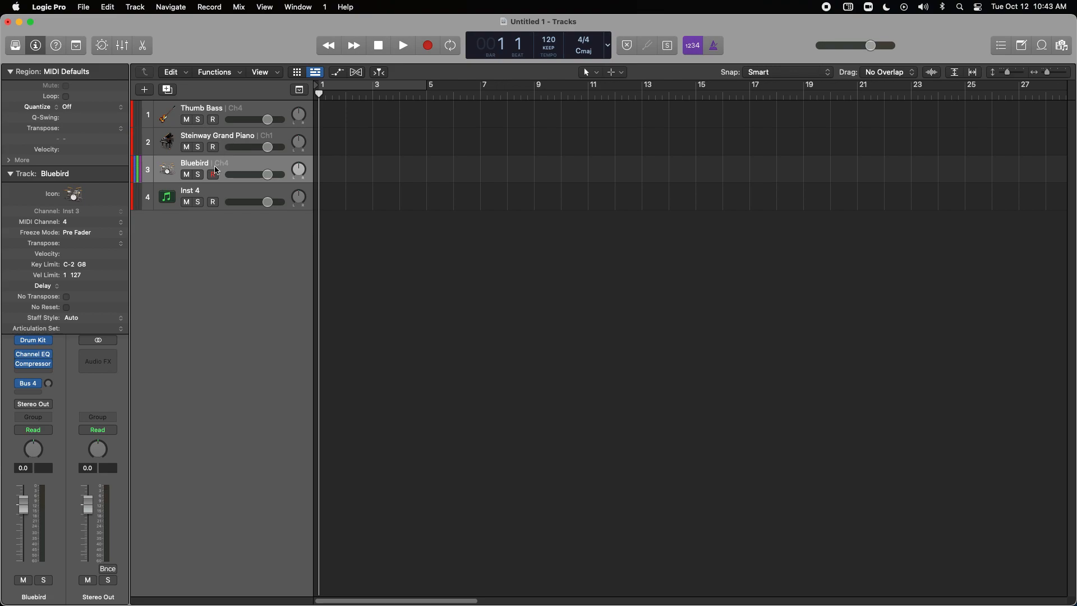
left_click(213, 147)
Enable auto demix by channel for multitrack recording in the project's recording settings and close the settings
left_click(84, 8)
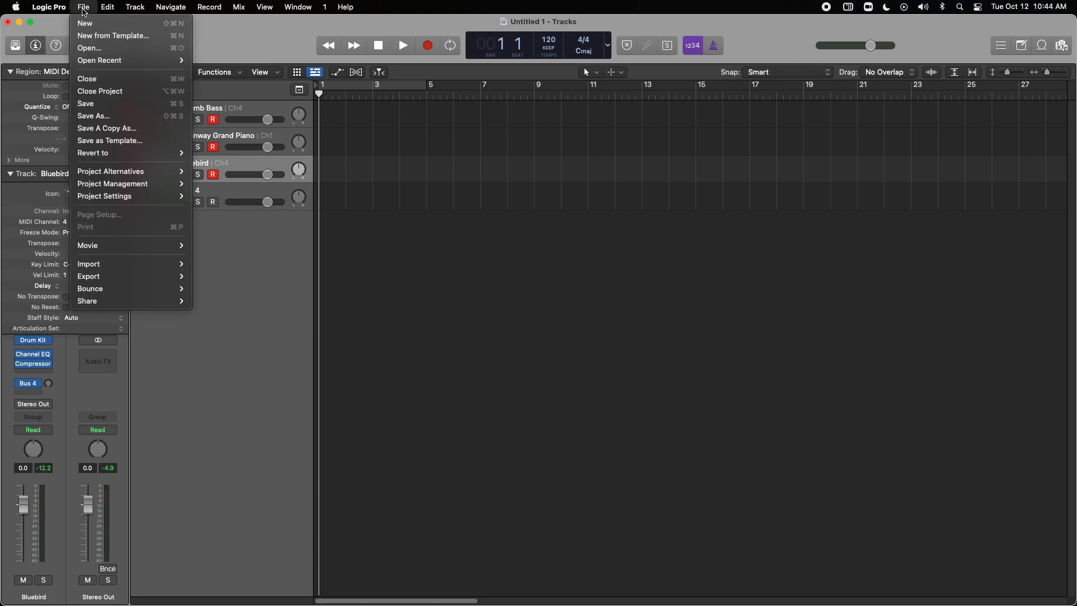
mouse_move(133, 196)
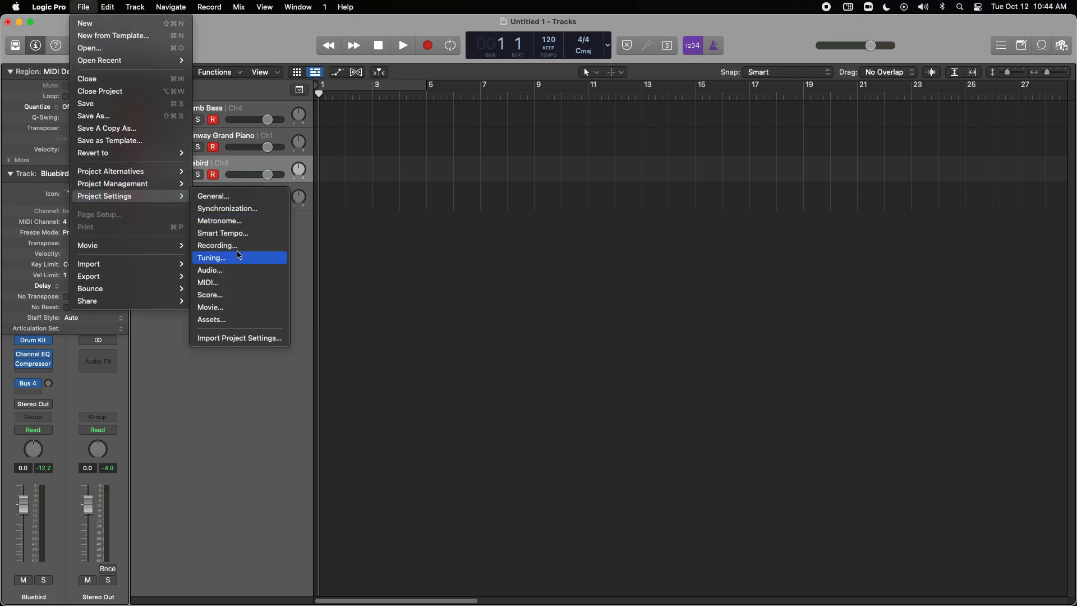
left_click(229, 246)
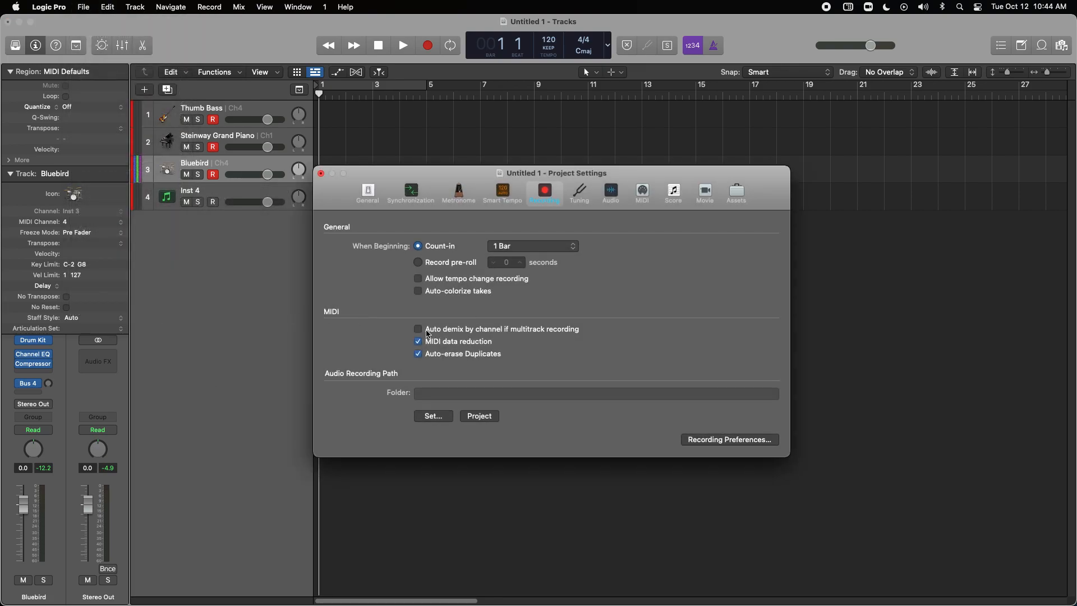
left_click(419, 330)
left_click(321, 175)
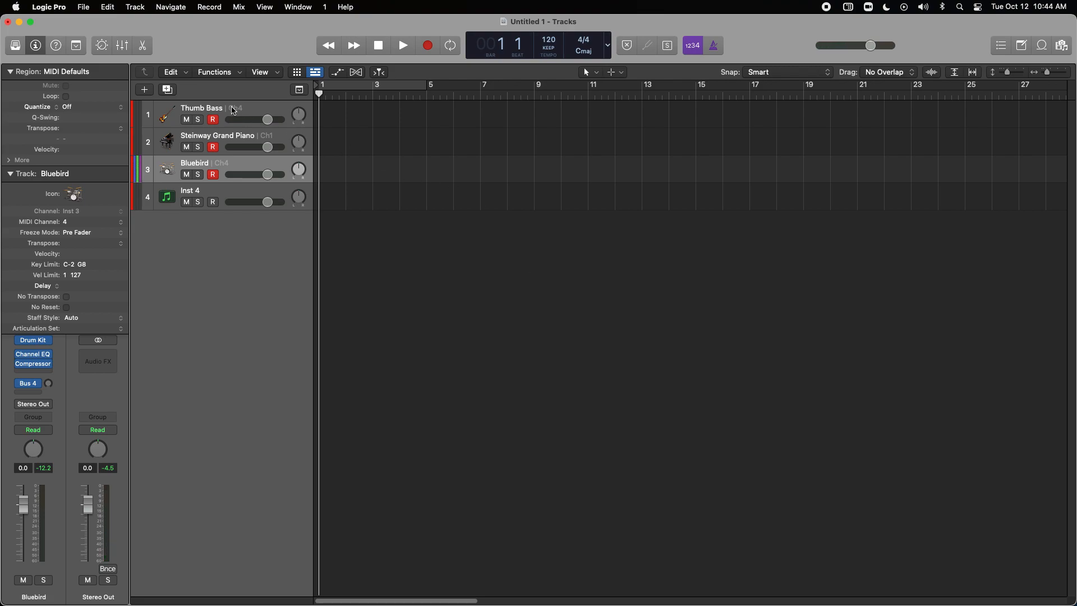
Select the Thumb Bass track, open the MIDI Environment and show its Click & Ports layer
left_click(232, 108)
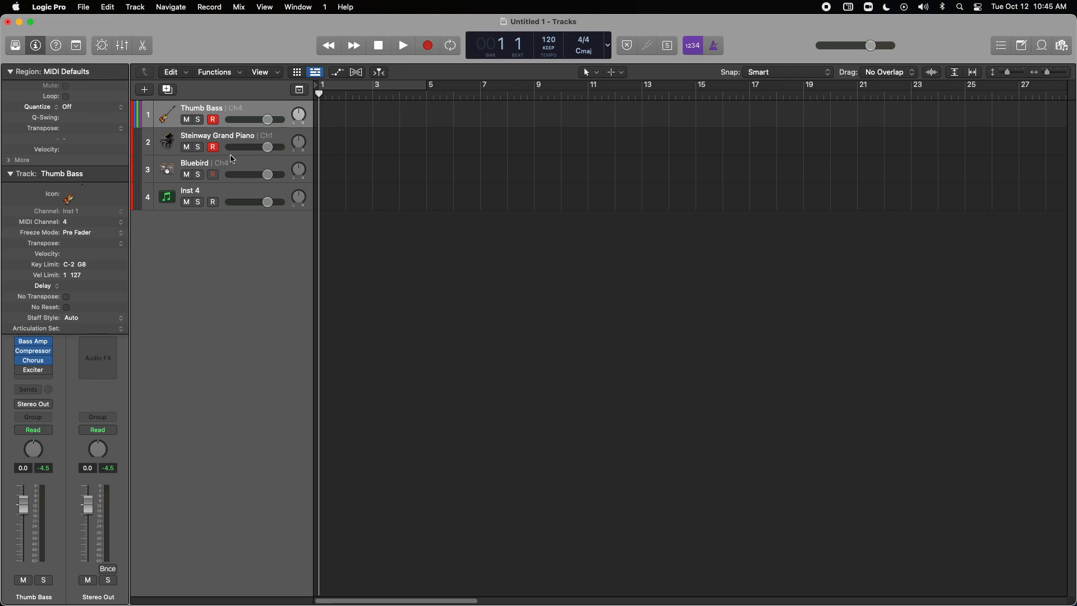
left_click(297, 7)
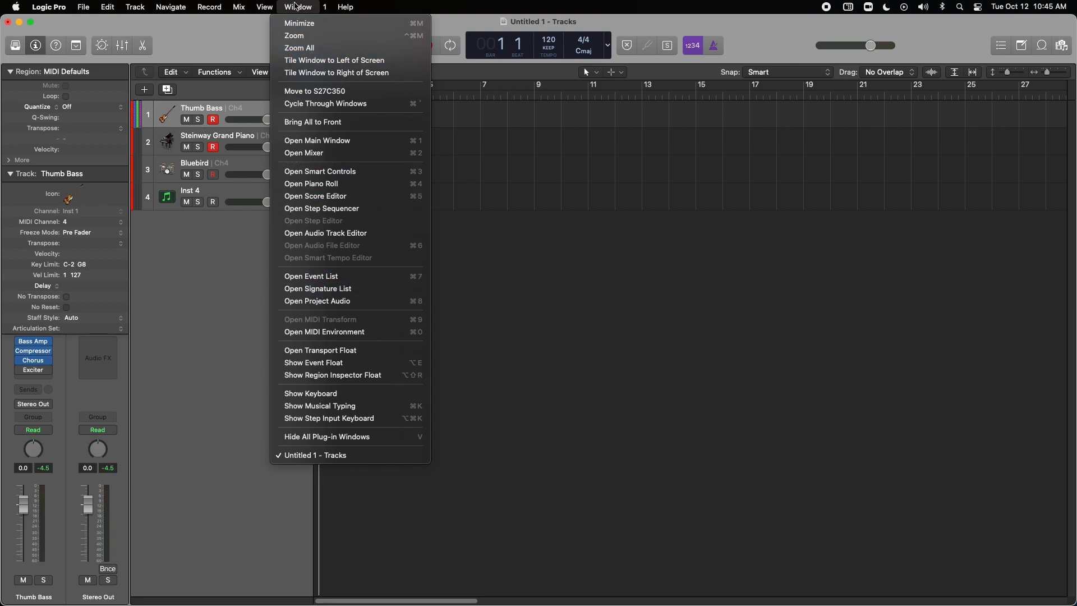
left_click(333, 332)
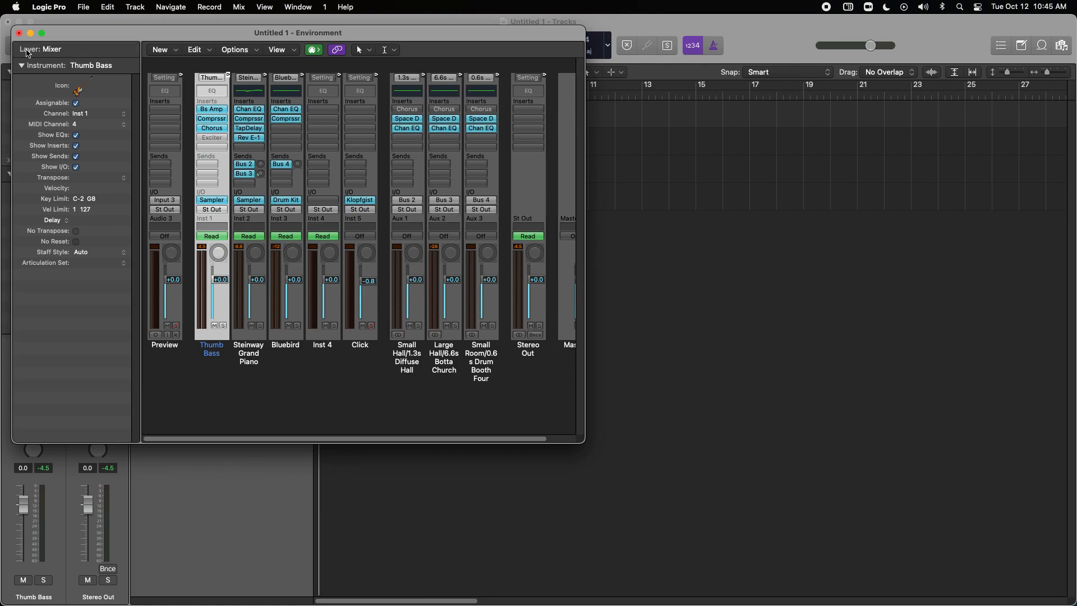
left_click(49, 50)
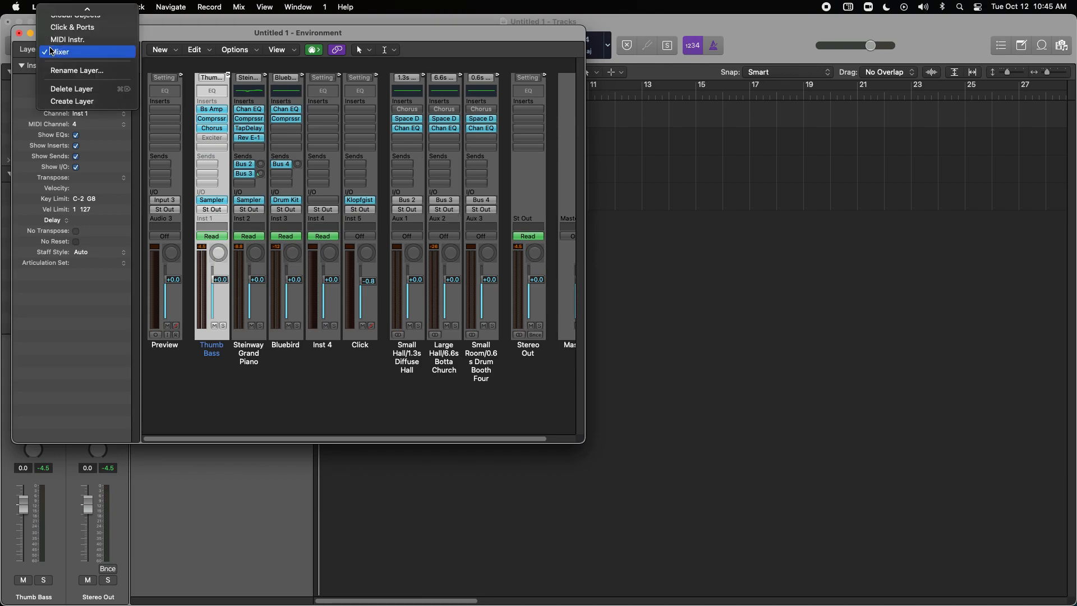
left_click(79, 31)
Widen the Environment window and move Sequencer Input, Input View, Input Notes and MIDI Click far to the right of Physical Input
left_click_drag(146, 37, 397, 83)
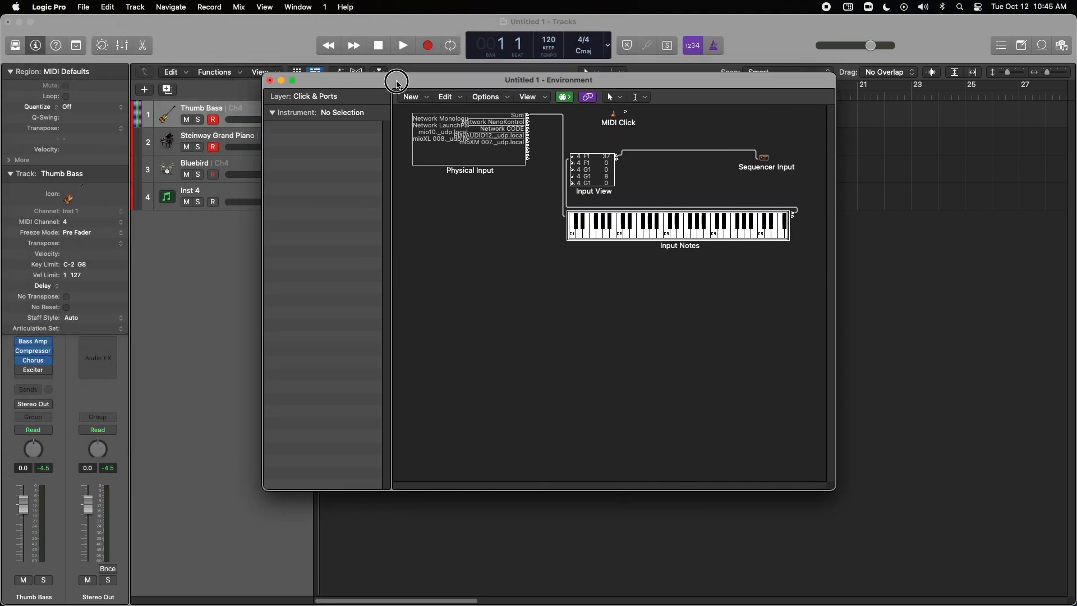
left_click_drag(718, 84, 507, 74)
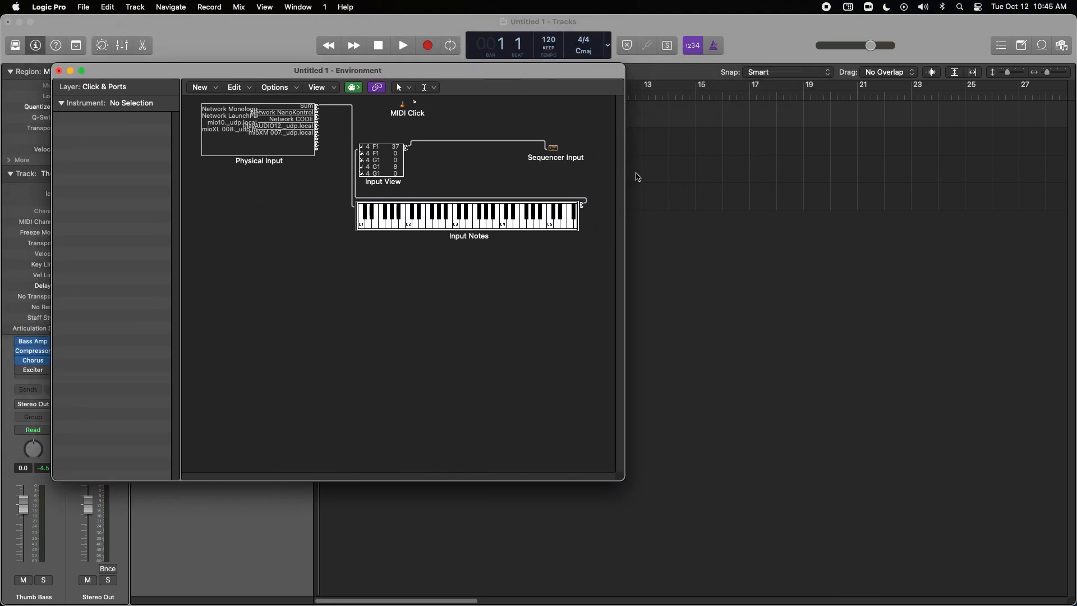
left_click_drag(625, 203, 1042, 214)
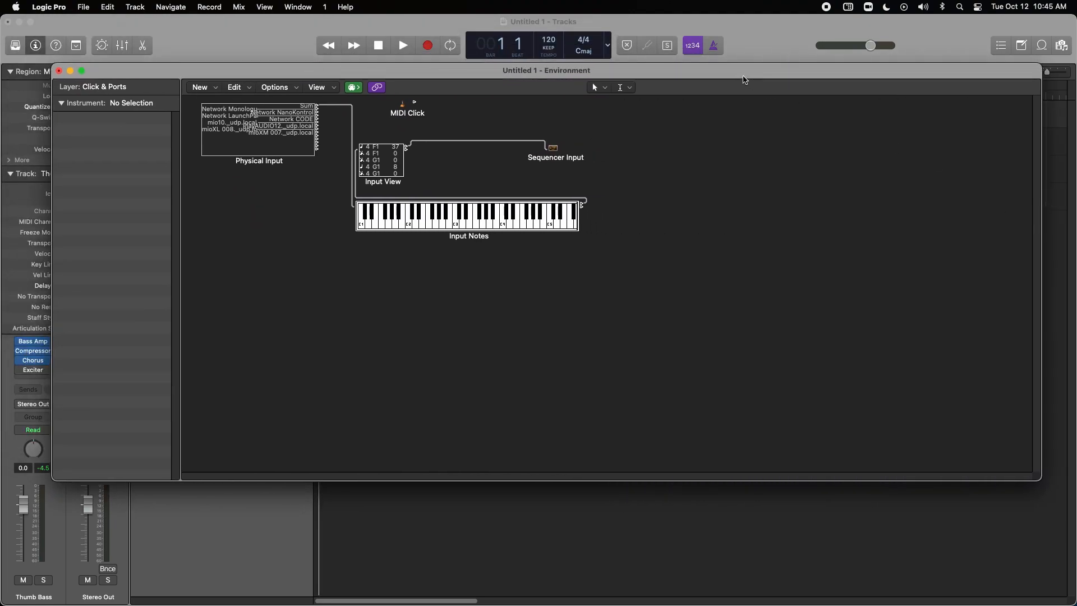
left_click_drag(739, 74, 697, 76)
left_click_drag(511, 149, 937, 124)
left_click_drag(355, 163, 949, 181)
left_click_drag(436, 243, 867, 267)
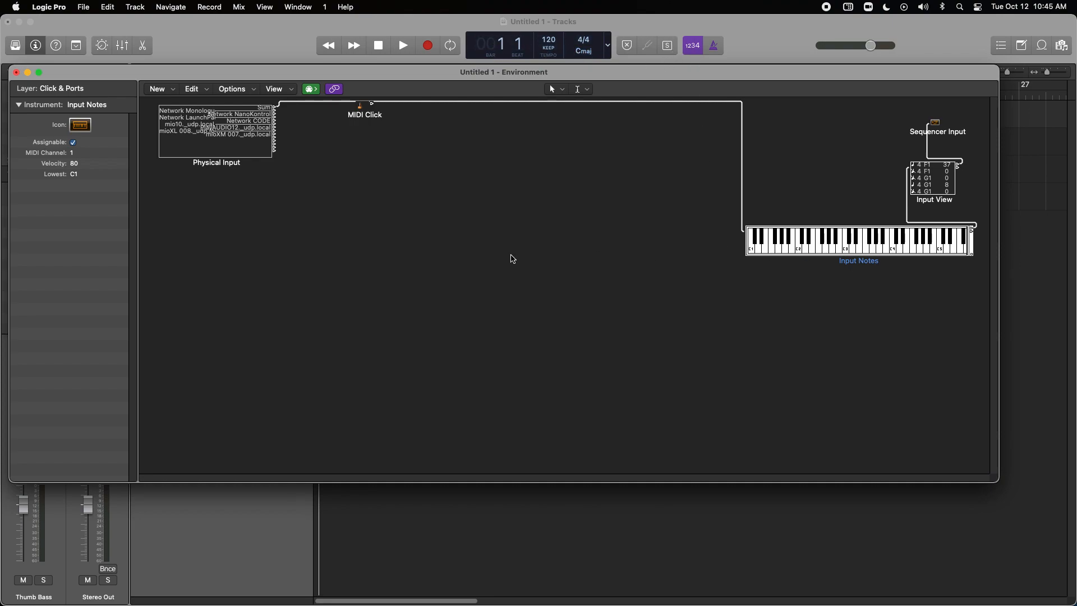
left_click_drag(362, 109, 863, 110)
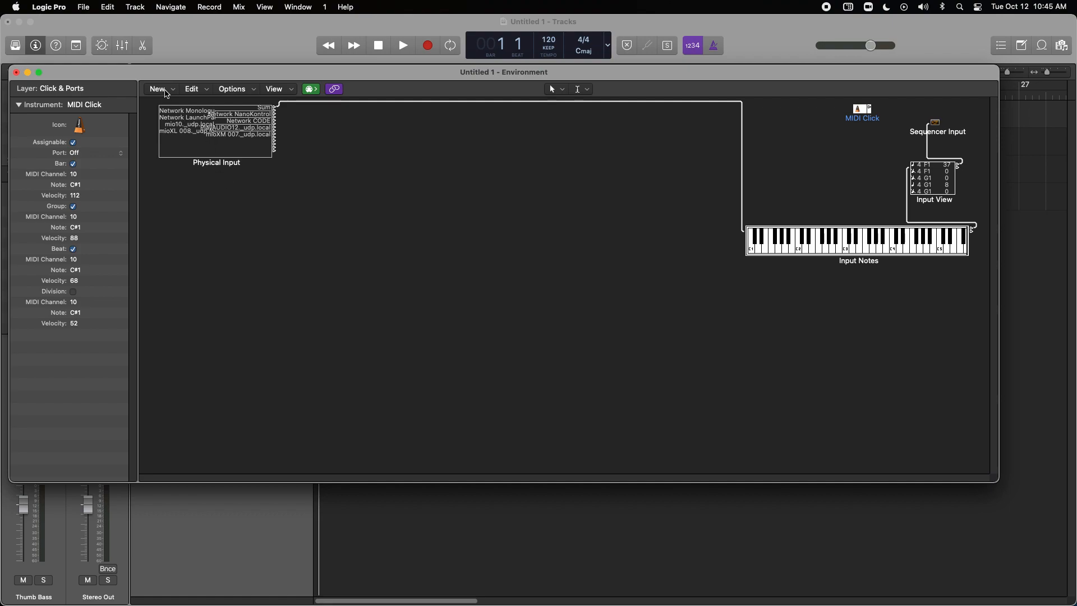
Cut the MIDI Click object and the cables linking Physical Input, Input Notes, Input View and Sequencer Input
right_click(274, 107)
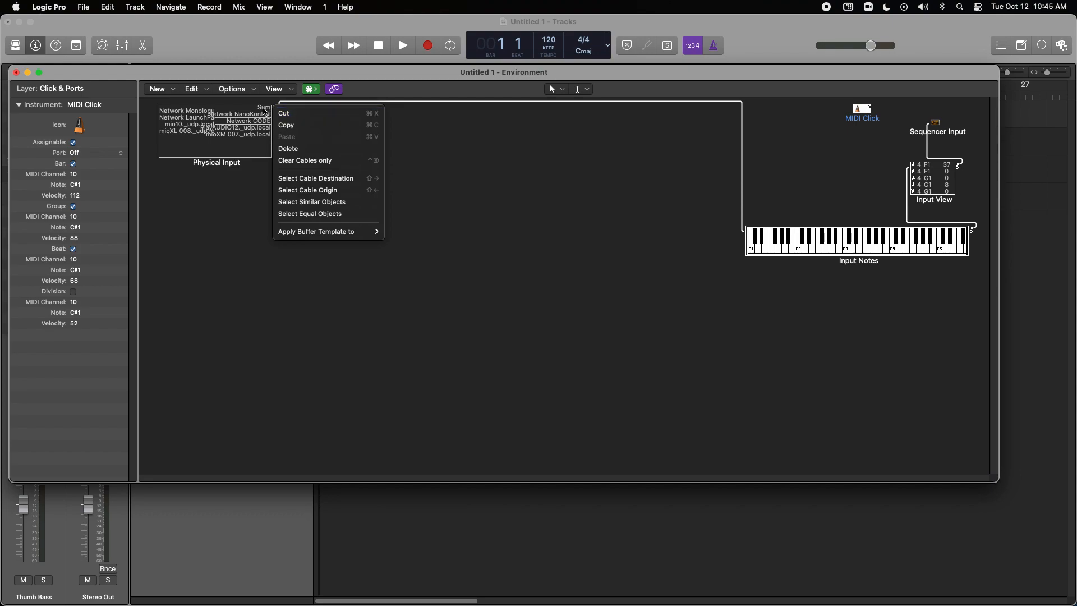
left_click(439, 118)
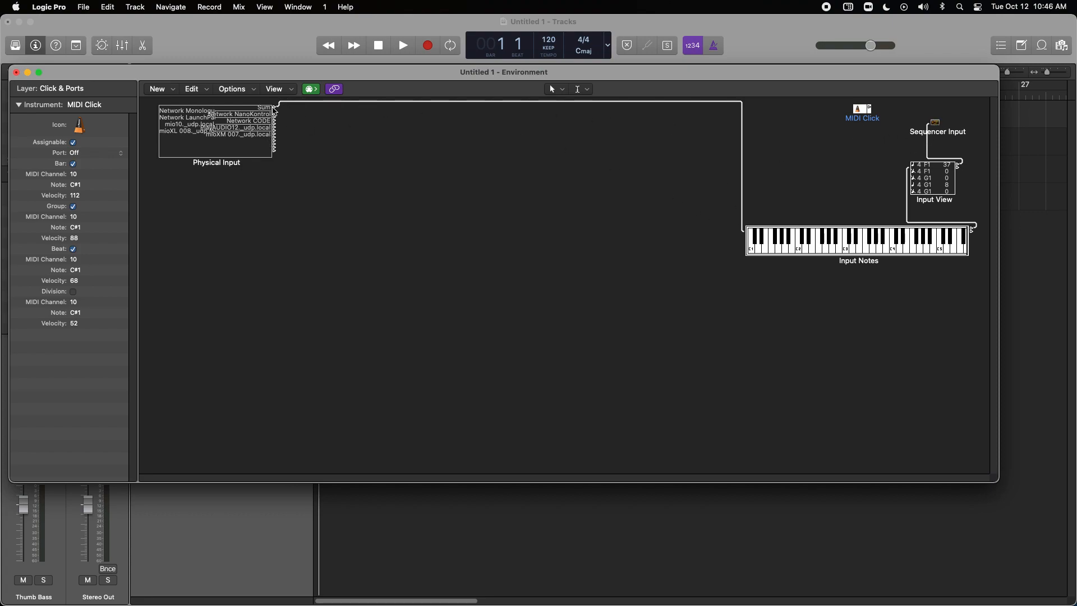
right_click(275, 110)
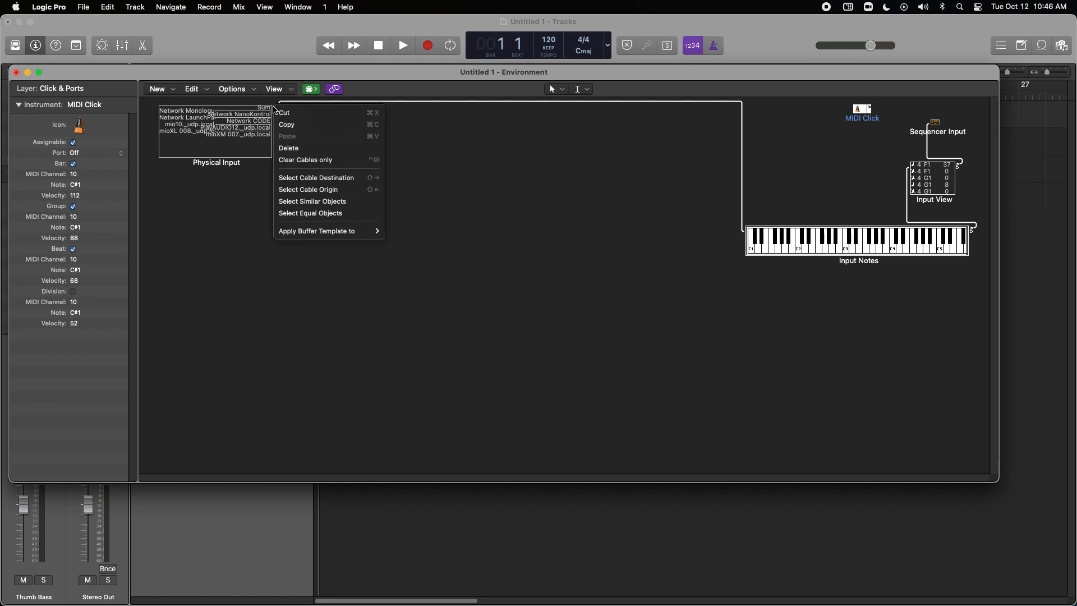
left_click(289, 112)
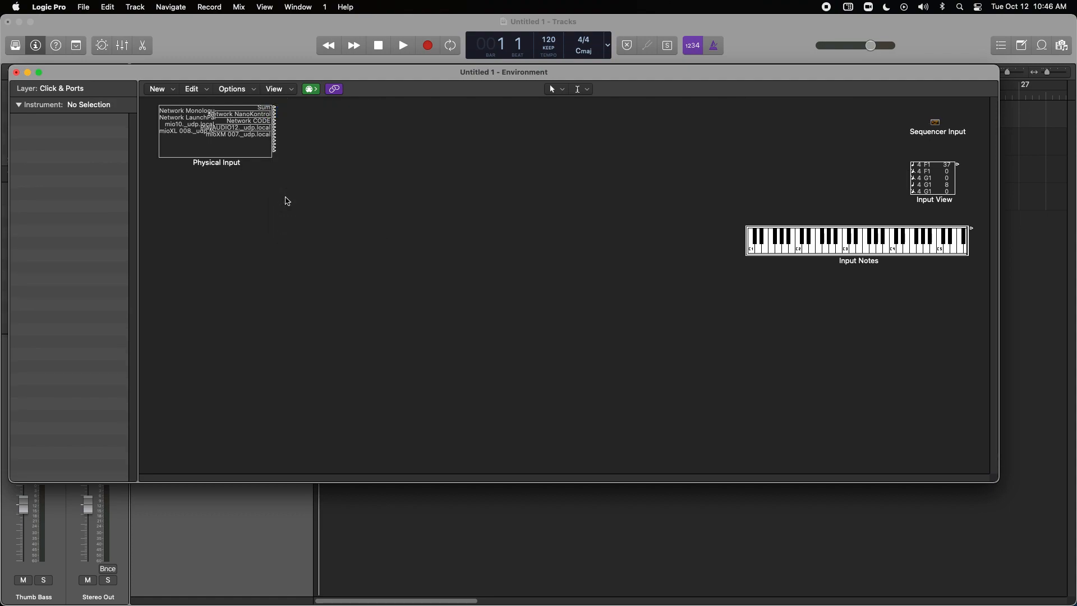
Add a Transformer object to the right of Physical Input and name it Monologue
left_click(171, 91)
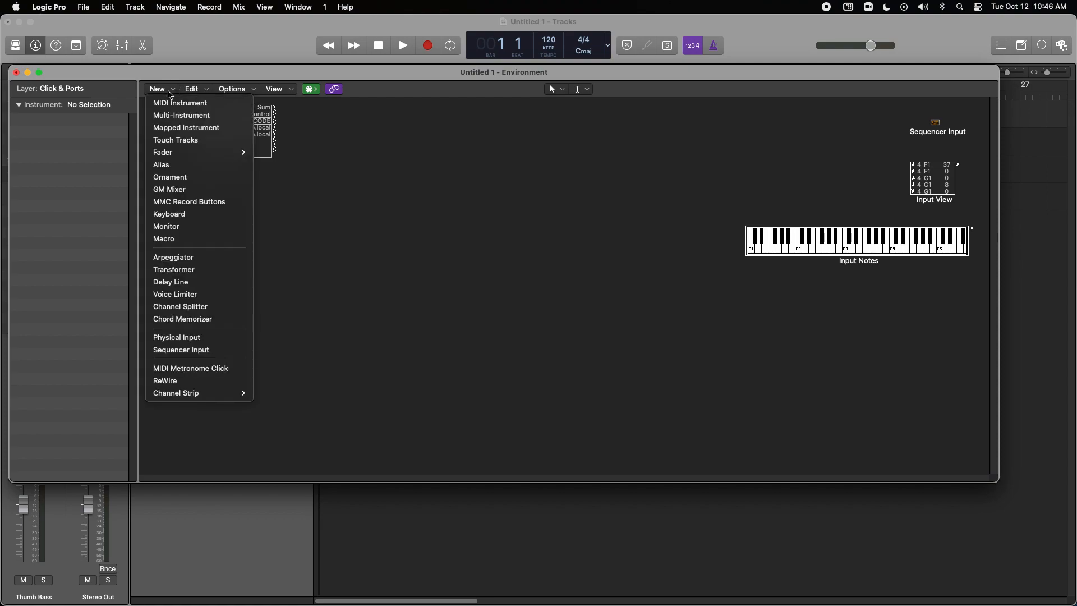
left_click(200, 270)
left_click_drag(316, 147, 453, 138)
left_click(109, 105)
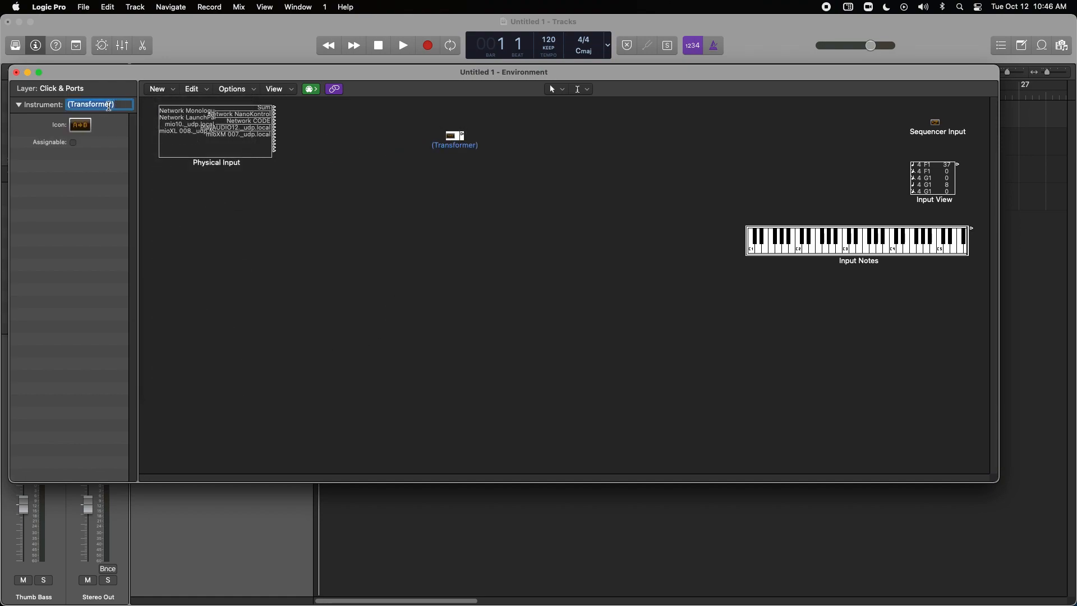
type("Monologue")
key("Return")
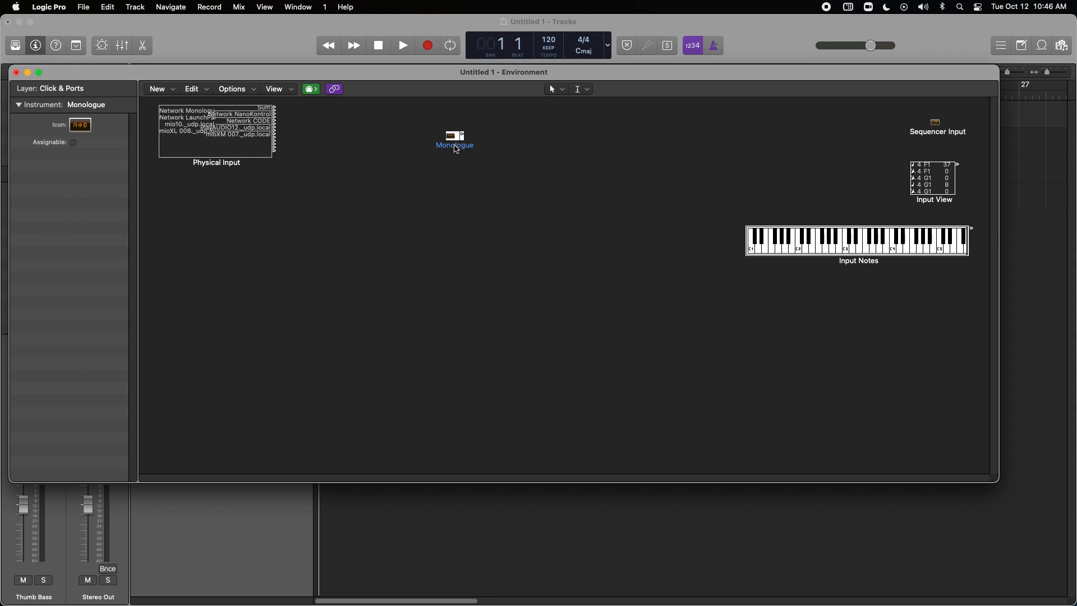
Set the Monologue transformer's channel operation to Fix with a value of 2 and close its window
left_click(455, 147)
left_click(453, 141)
double_click(453, 140)
left_click(301, 362)
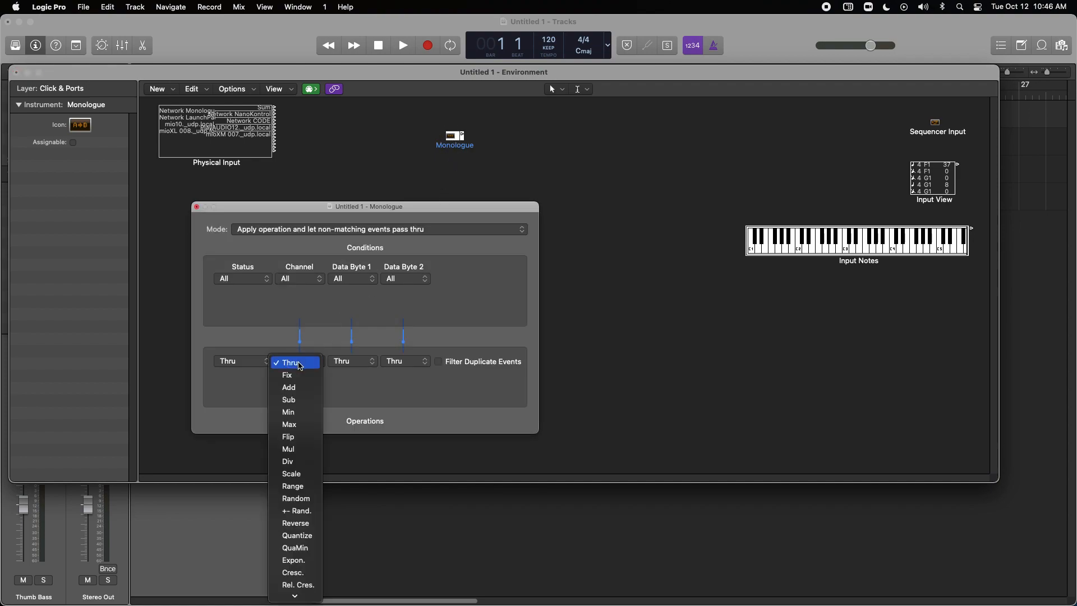
left_click(301, 375)
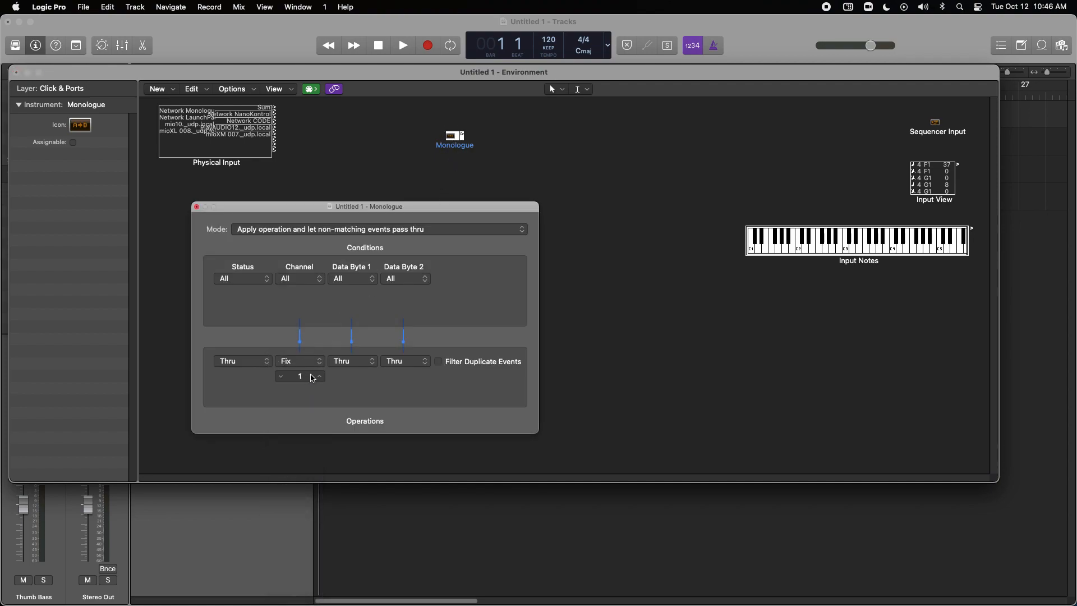
left_click(319, 377)
left_click(197, 207)
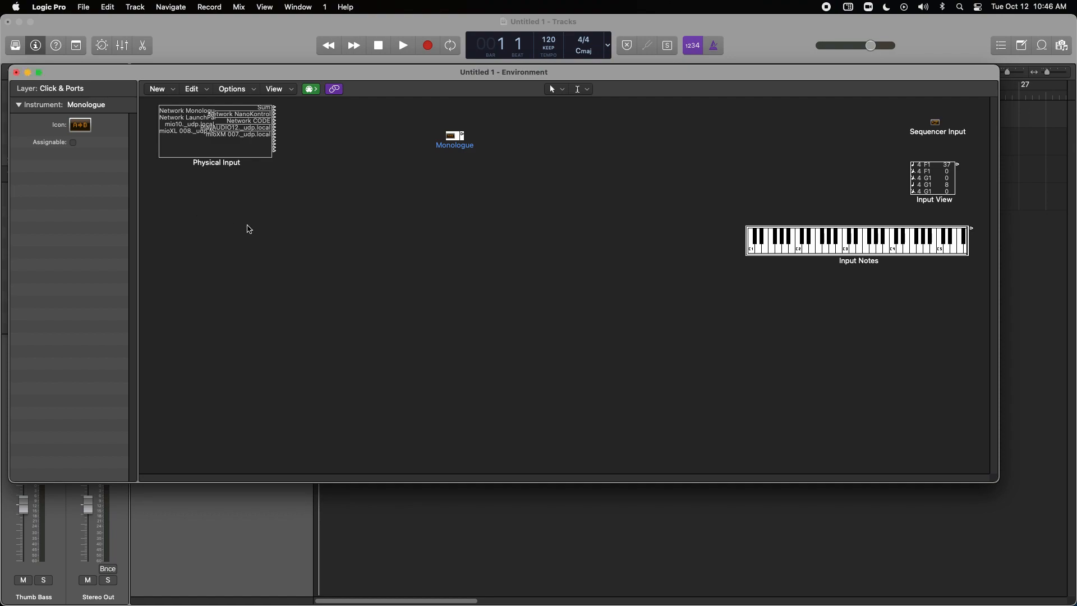
Rename the Monologue transformer as "Monologue ch.2"
double_click(110, 106)
left_click(111, 105)
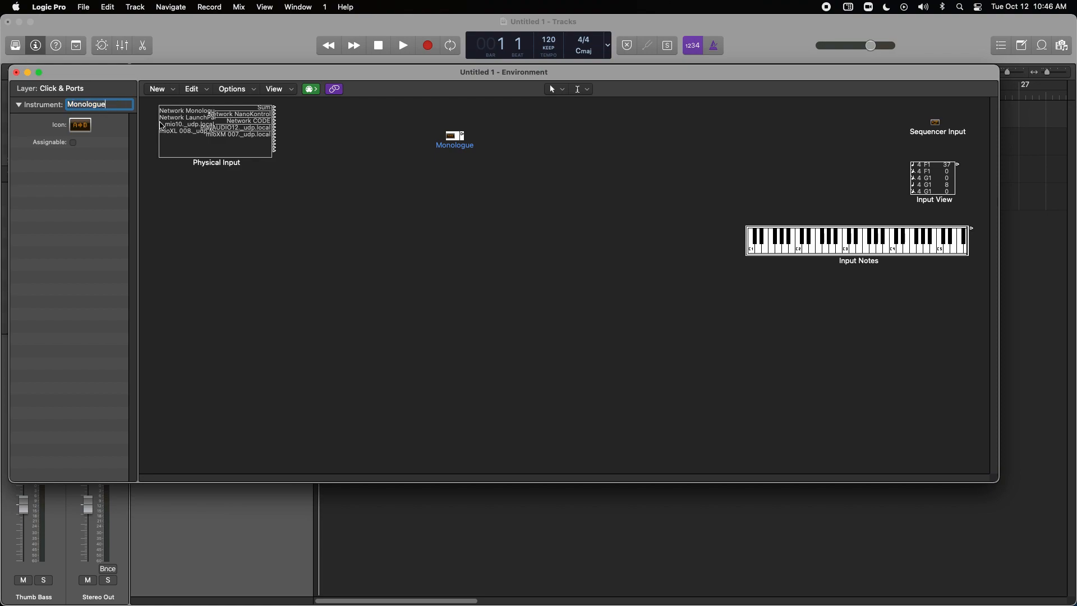
type("ch.2")
key("Return")
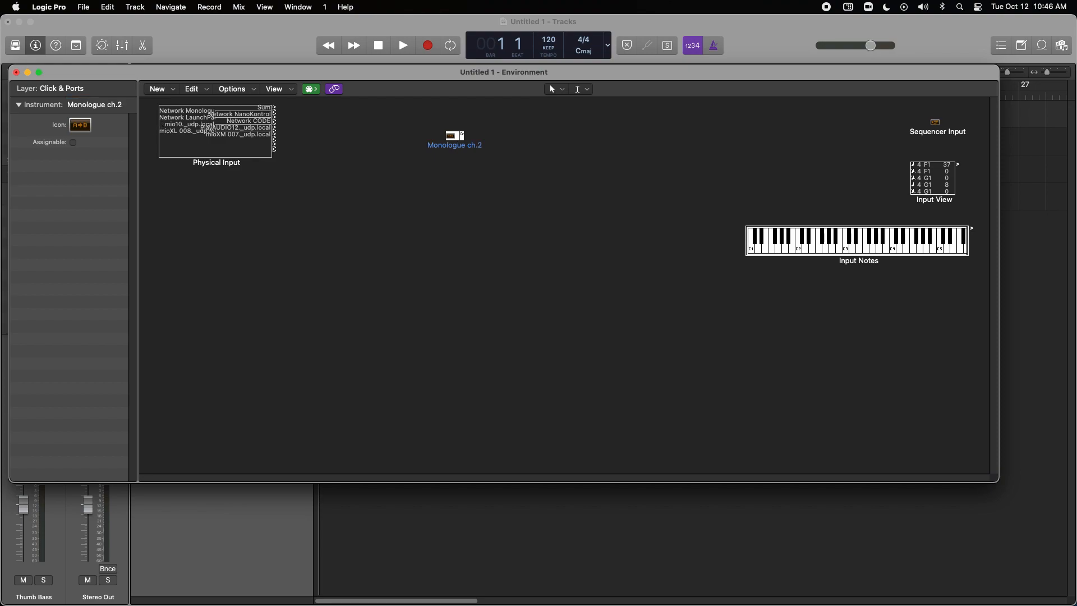
Enlarge the Physical Input object and cable its Network Monologue port through the Monologue ch.2 transformer into Input Notes
left_click_drag(457, 140, 470, 138)
left_click(273, 158)
left_click_drag(276, 161, 328, 172)
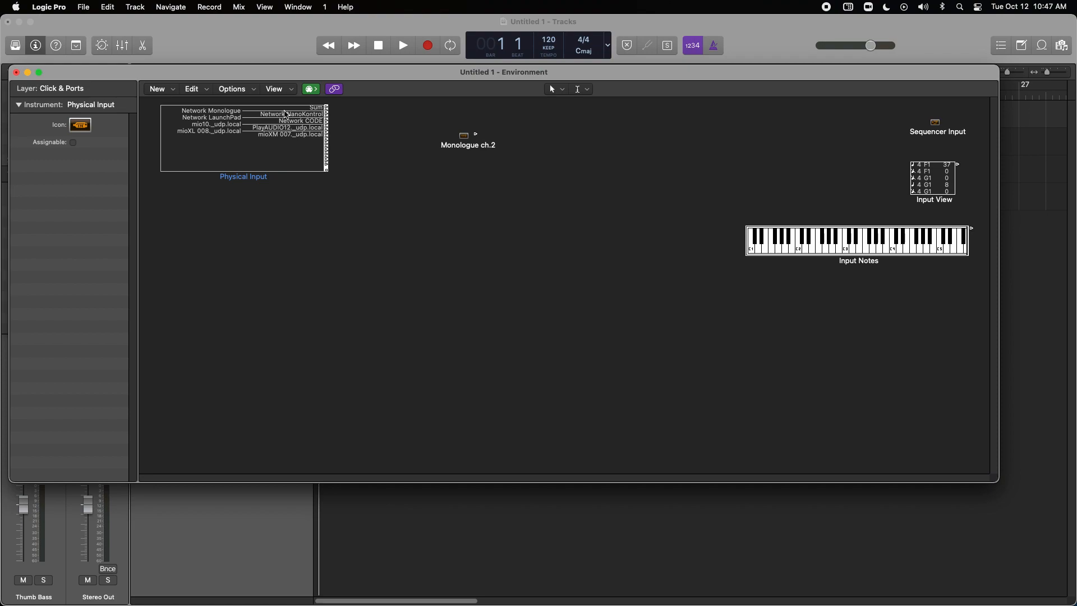
left_click_drag(328, 112, 474, 143)
left_click_drag(478, 138, 779, 248)
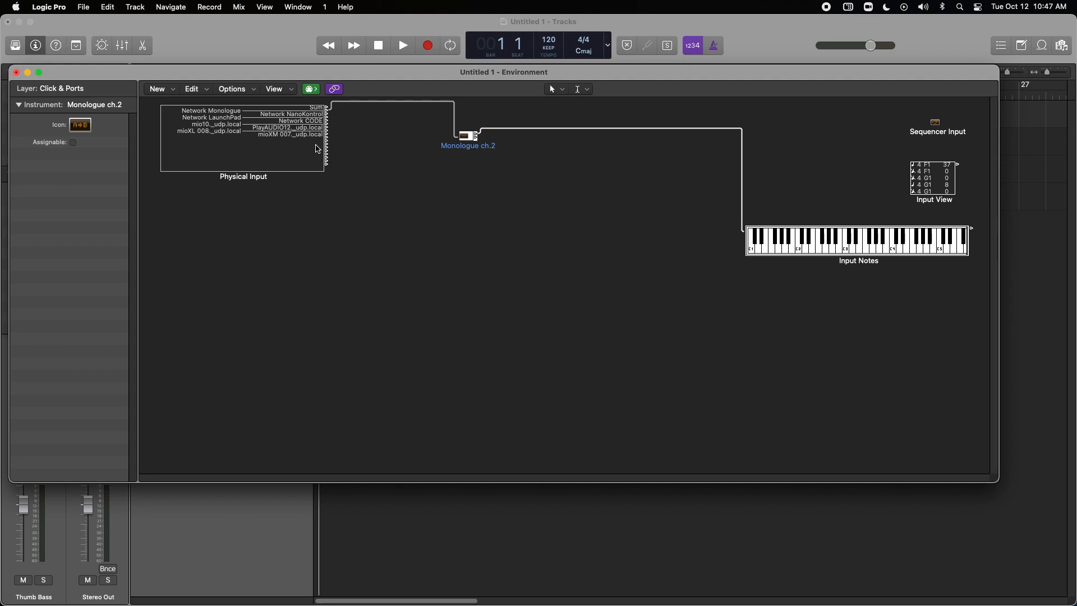
Add a Channel Splitter below the Monologue ch.2 transformer and cable Physical Input's Network CODE port into it
left_click(170, 94)
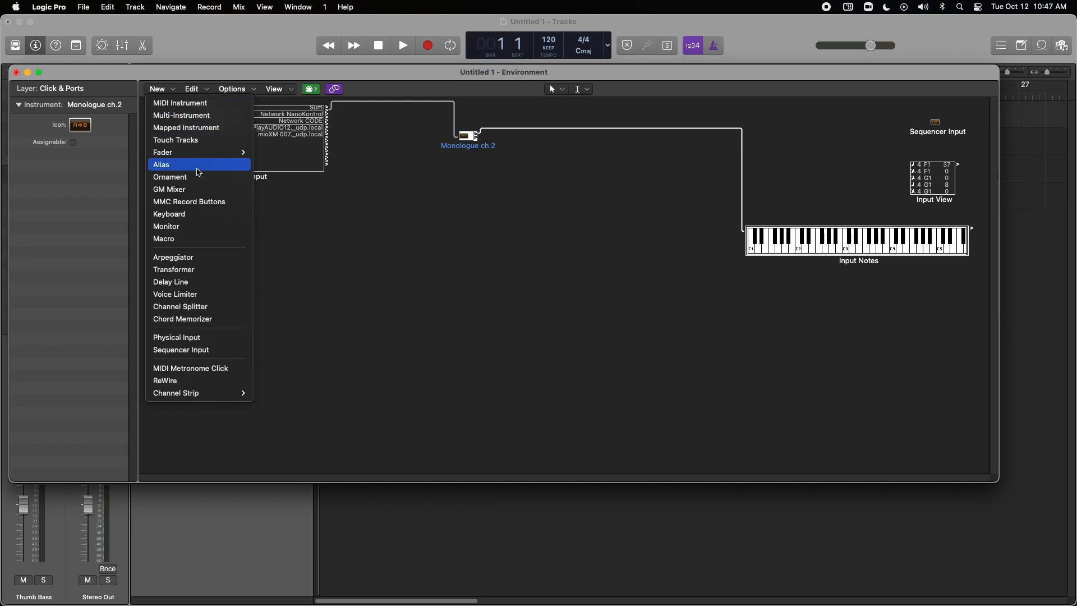
left_click(180, 306)
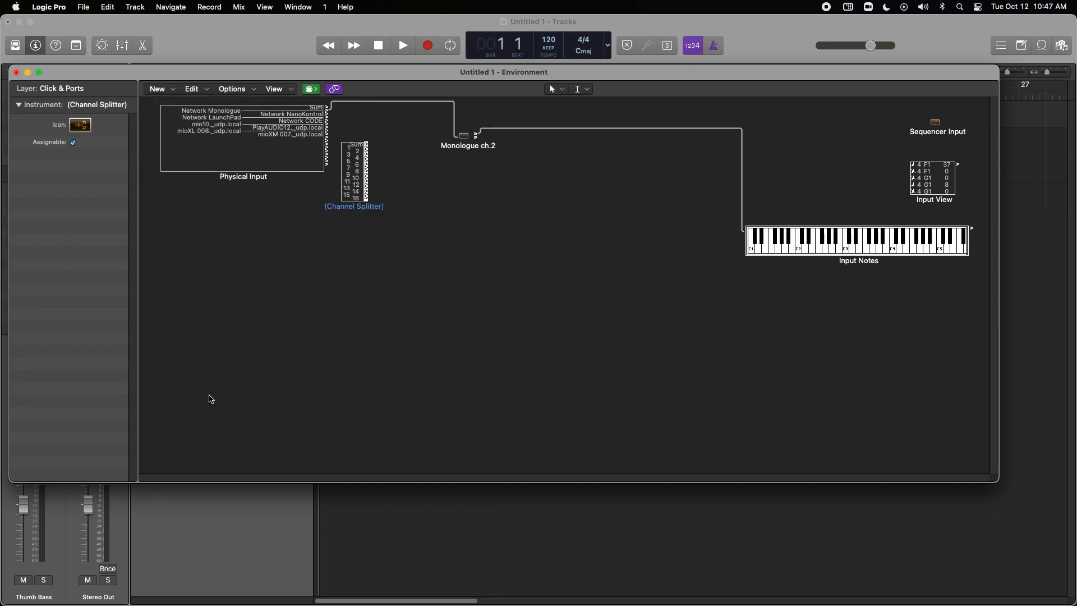
left_click_drag(353, 157, 433, 257)
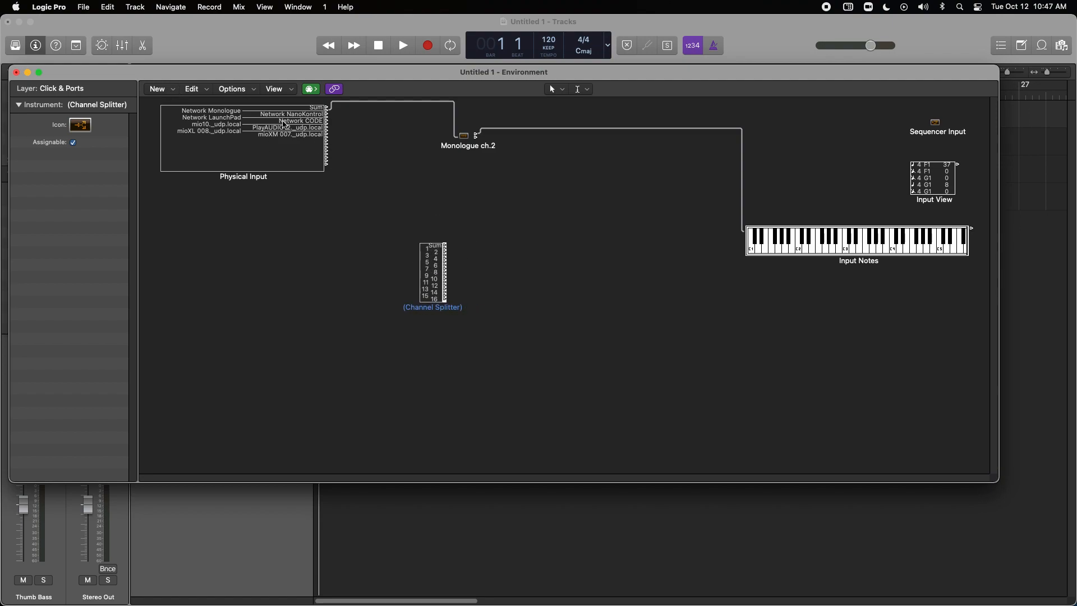
left_click_drag(329, 125, 436, 266)
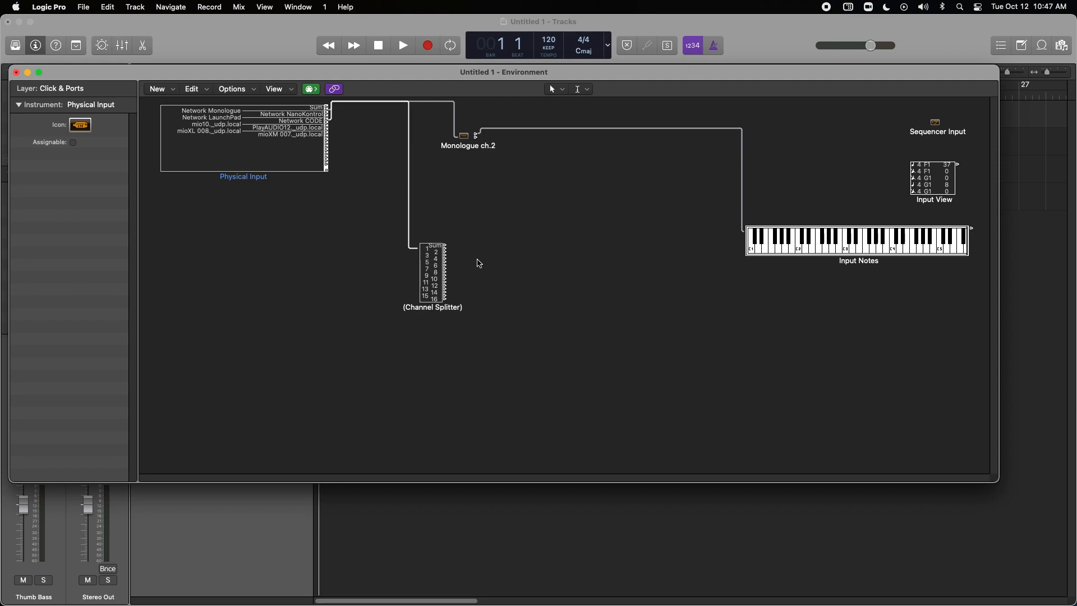
Add a Transformer beside the Channel Splitter, name it "CODE Keys ch.1", and cable the splitter's channel 1 output into it
left_click(162, 92)
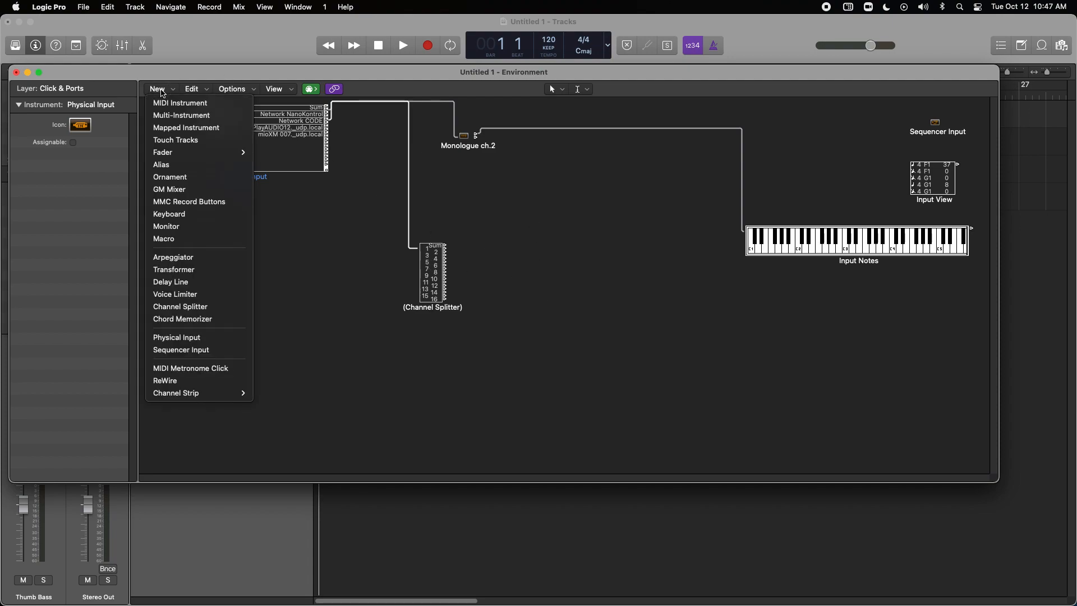
left_click(199, 275)
left_click_drag(349, 149, 548, 245)
left_click(90, 104)
type("CODE Keys")
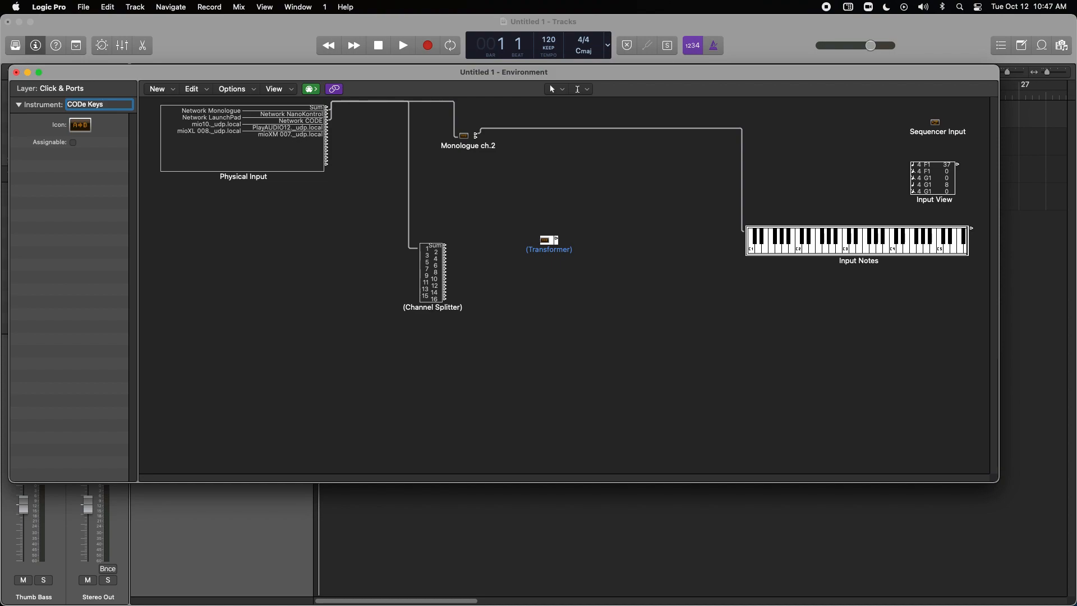
left_click(87, 104)
key("BackSpace")
type("E")
left_click(108, 101)
key("Return")
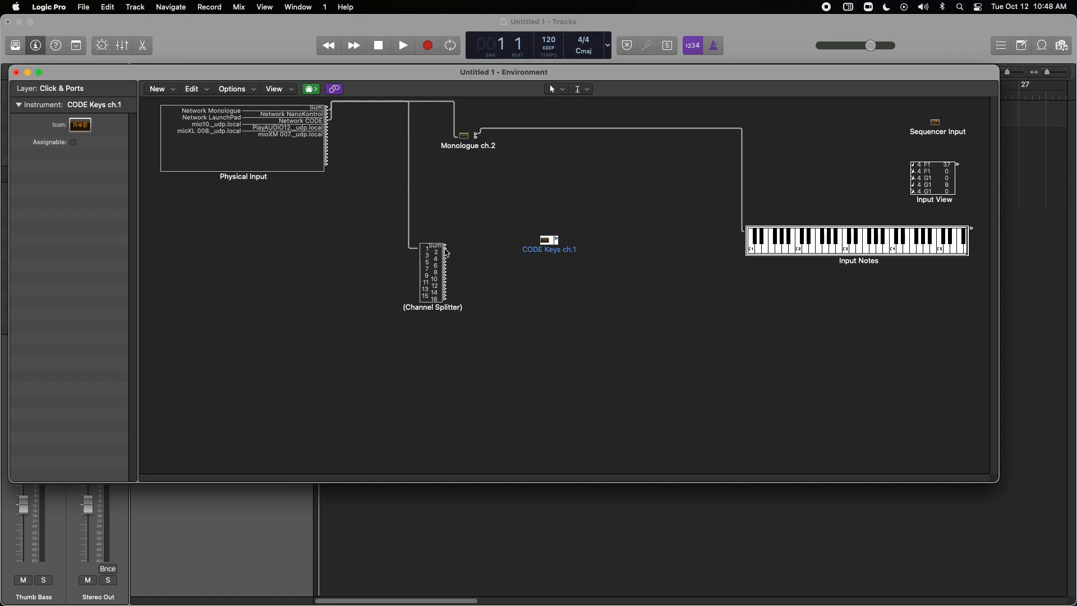
left_click_drag(447, 252, 546, 240)
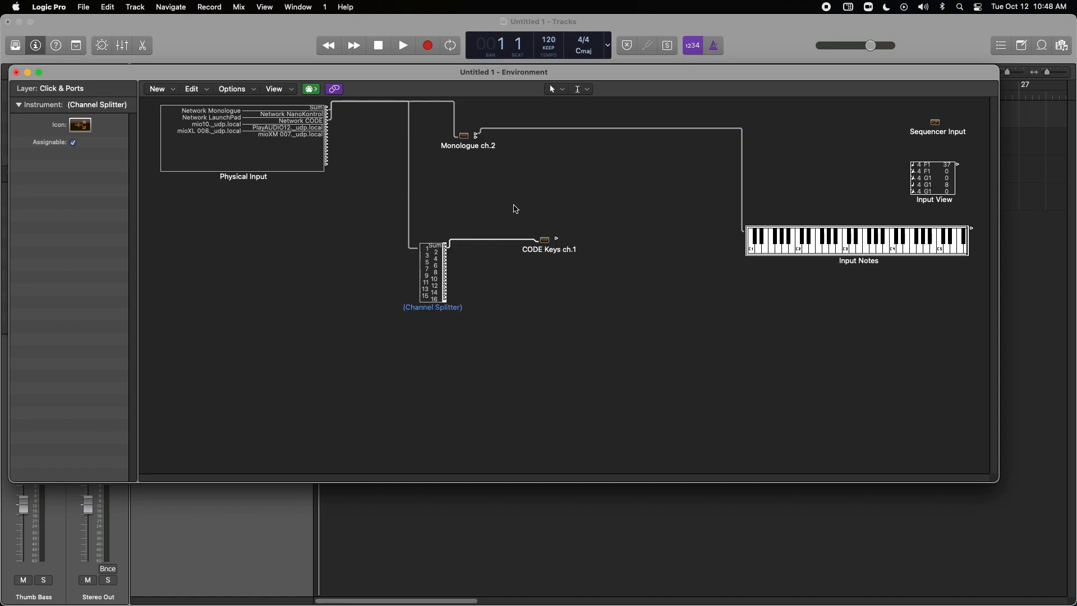
Add a Transformer below CODE Keys ch.1, name it "CODE Pads ch.10", and cable the splitter's channel 4 output into it
left_click(167, 93)
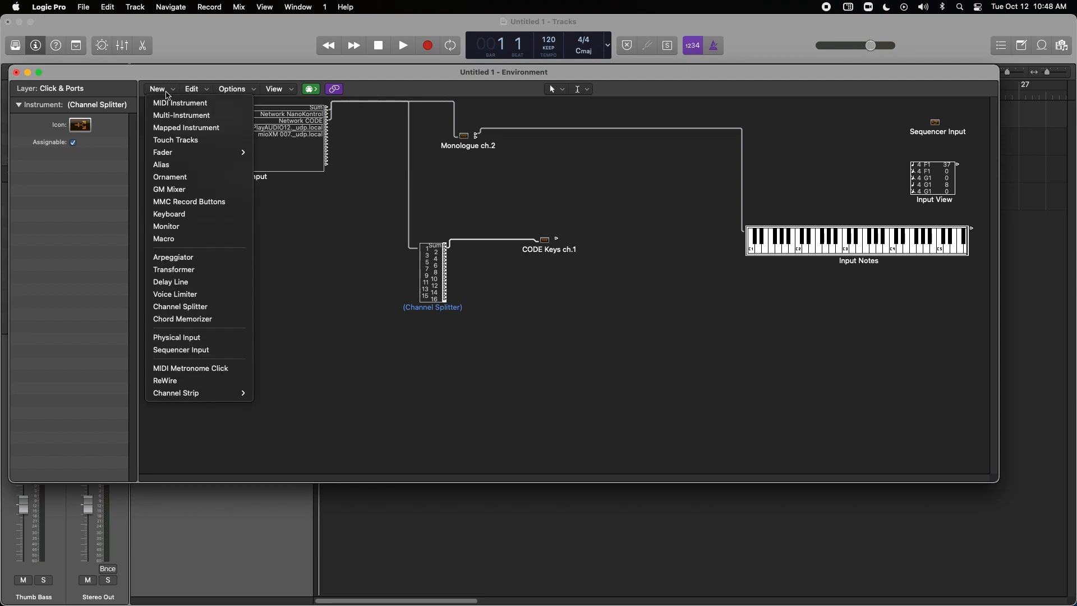
left_click(206, 270)
left_click_drag(355, 147, 558, 322)
double_click(92, 105)
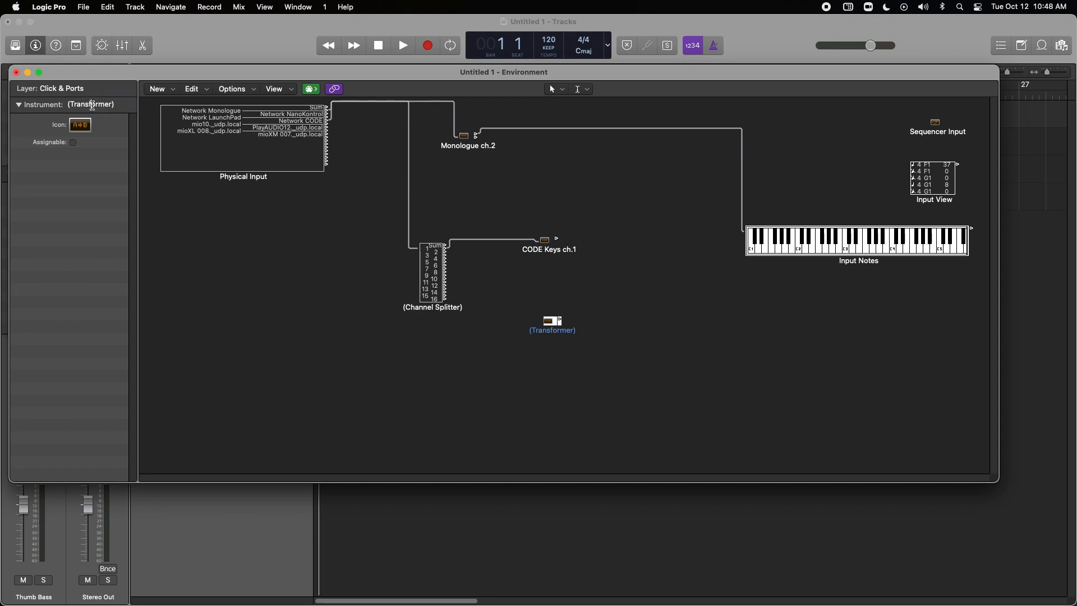
type("CODe")
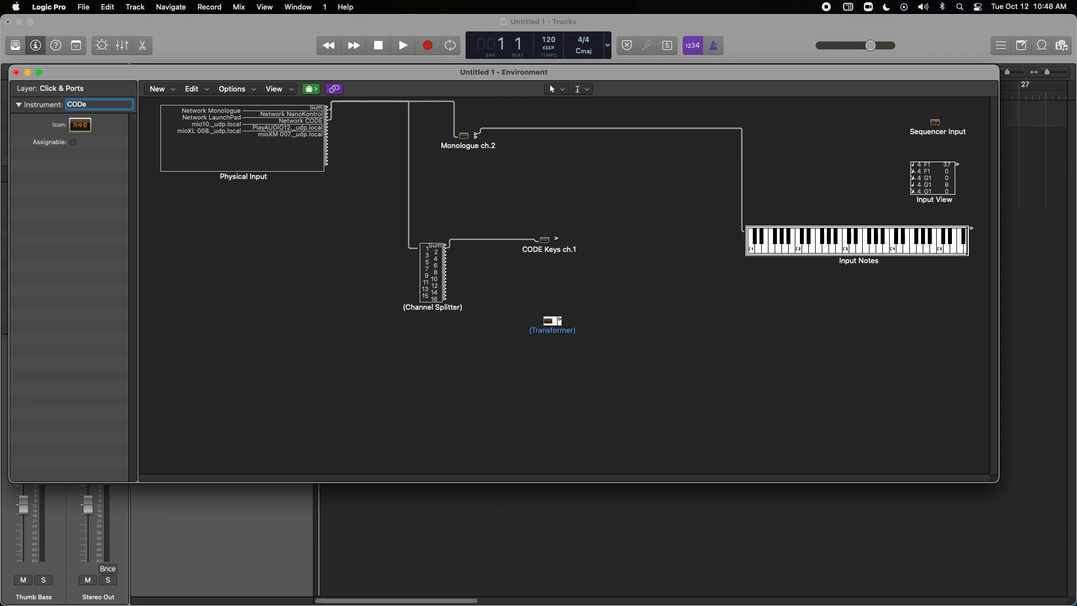
type(" Pads")
left_click(85, 104)
key("BackSpace")
type("E")
left_click(113, 104)
key("Return")
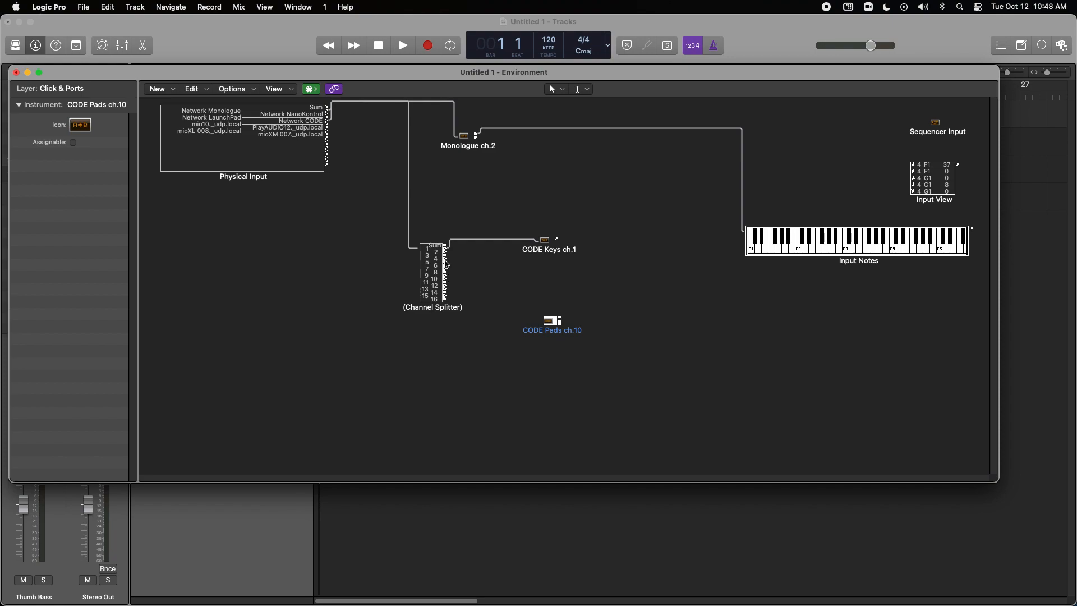
left_click_drag(446, 262, 550, 324)
Cable both CODE transformers into Input Notes, continue the chain through Input View to Sequencer Input, and close the Environment
left_click_drag(559, 242, 765, 241)
left_click_drag(561, 323, 777, 250)
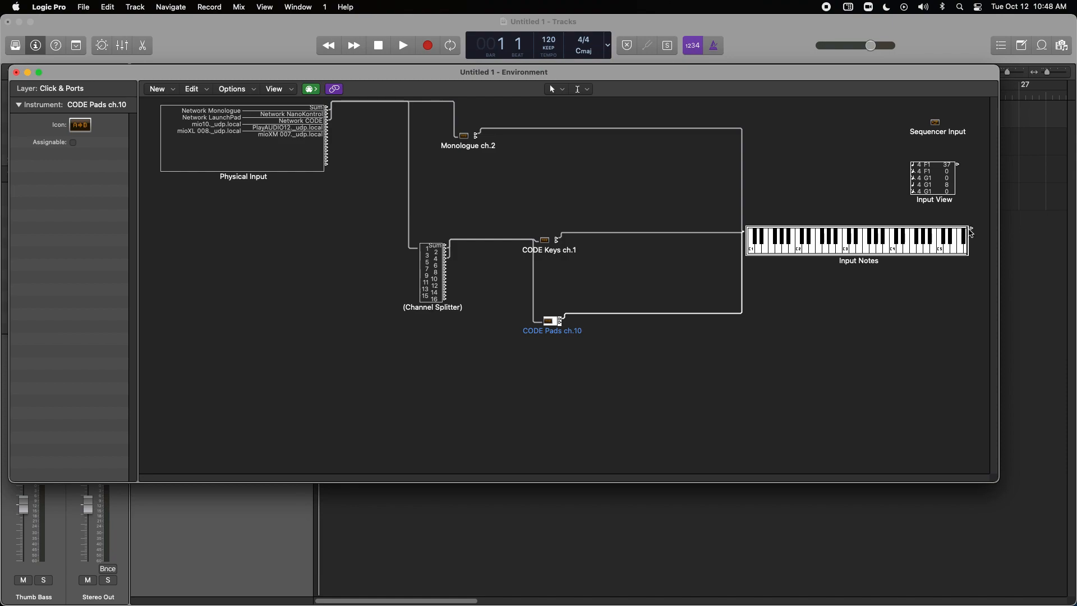
left_click_drag(970, 233, 945, 130)
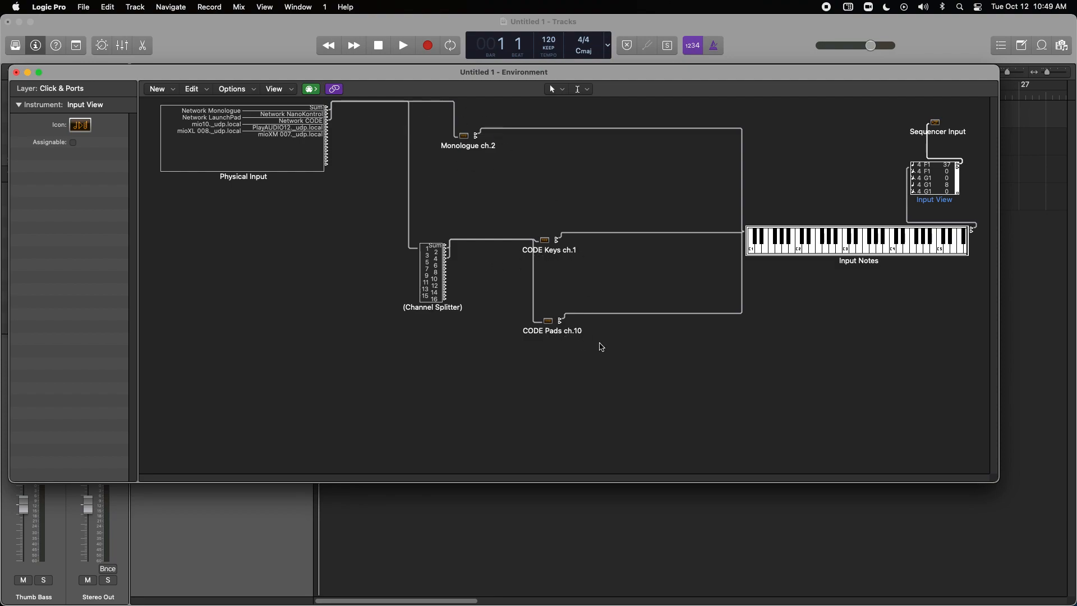
left_click(17, 76)
mouse_move(3, 135)
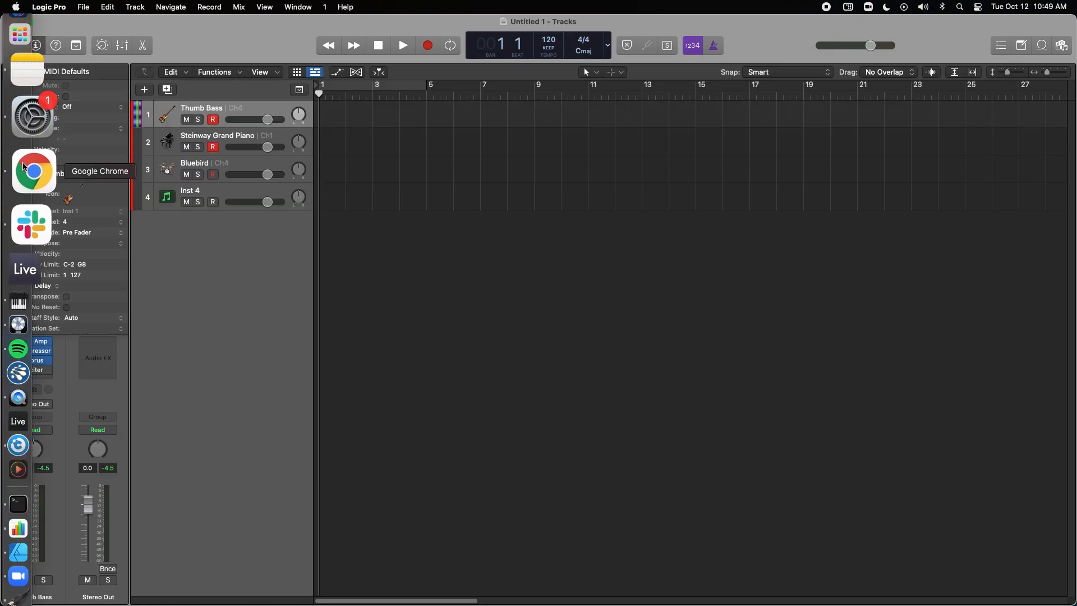
left_click(24, 166)
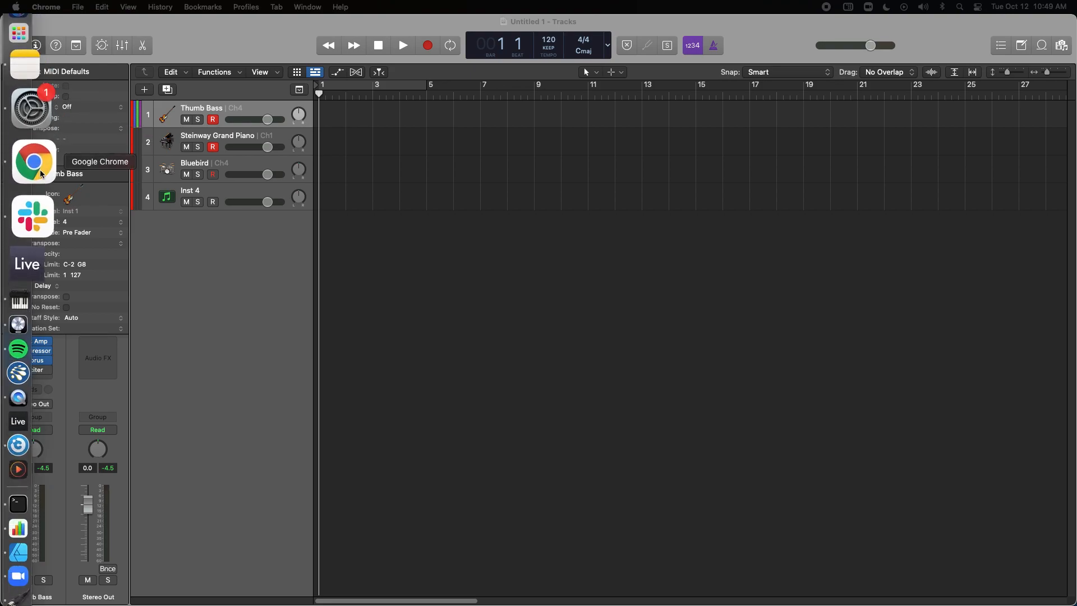
right_click(42, 158)
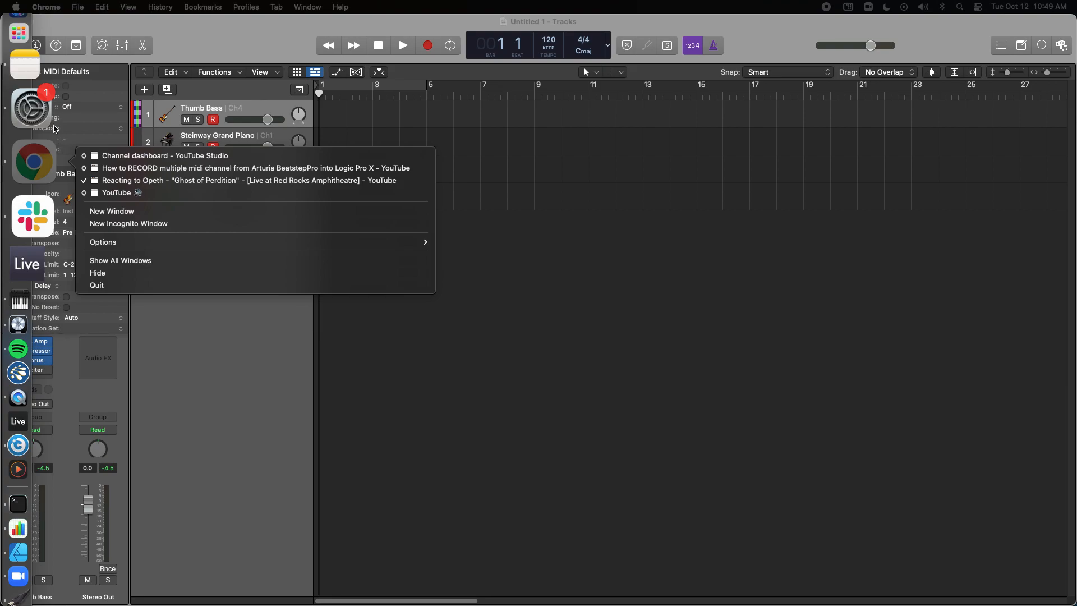
left_click(263, 28)
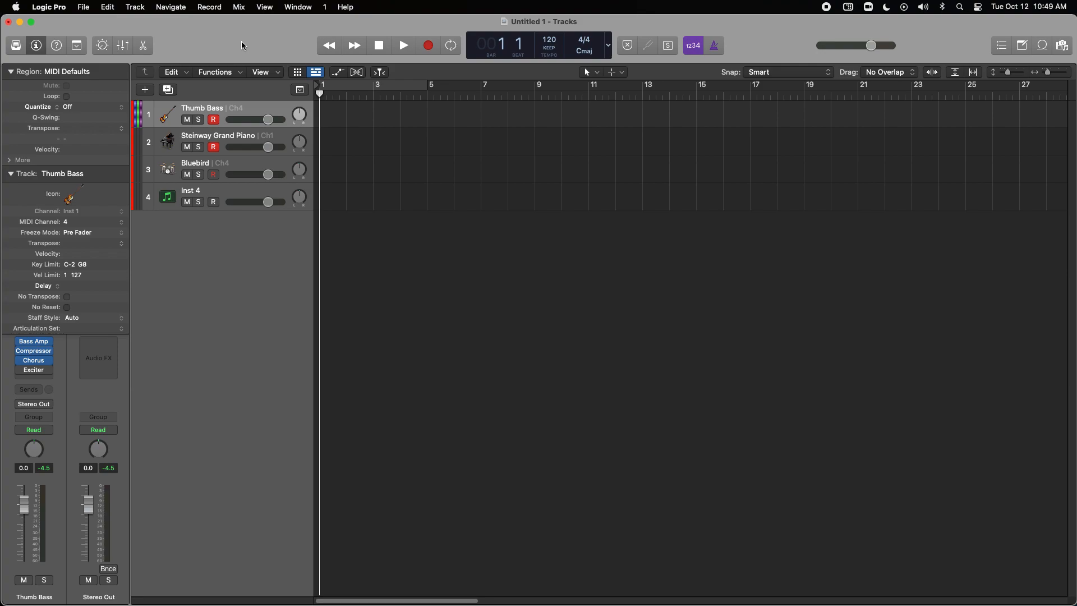
Set the Thumb Bass track's MIDI channel to 2 and the Bluebird track's MIDI channel to 10
left_click(79, 223)
left_click(82, 202)
left_click(205, 137)
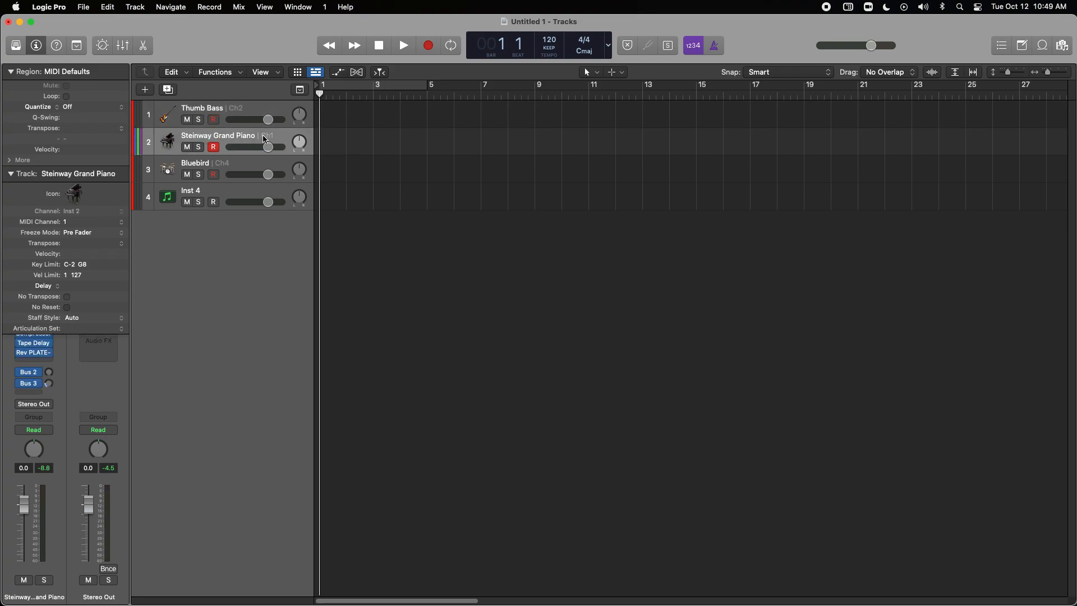
left_click(235, 164)
left_click(84, 224)
left_click(84, 288)
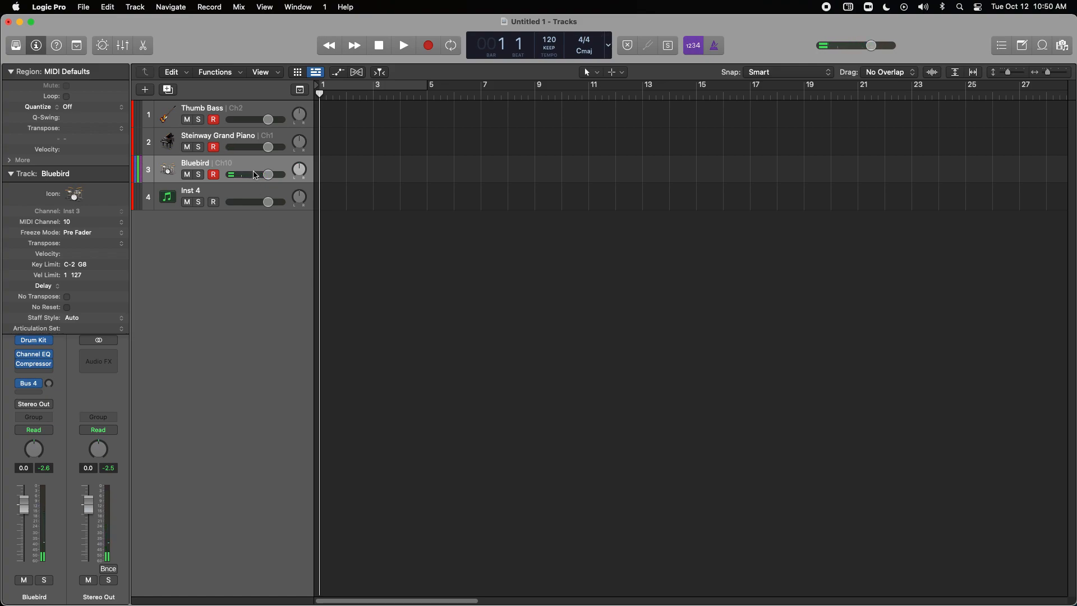
Record a take of about four bars on the three armed instrument tracks and deselect the recorded regions
left_click(428, 50)
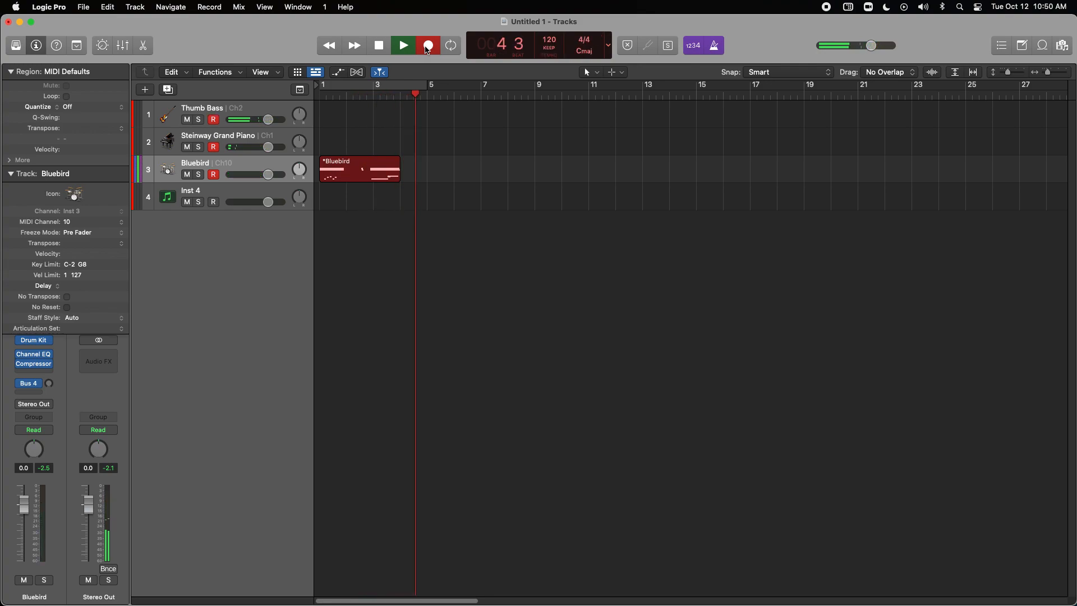
left_click(428, 49)
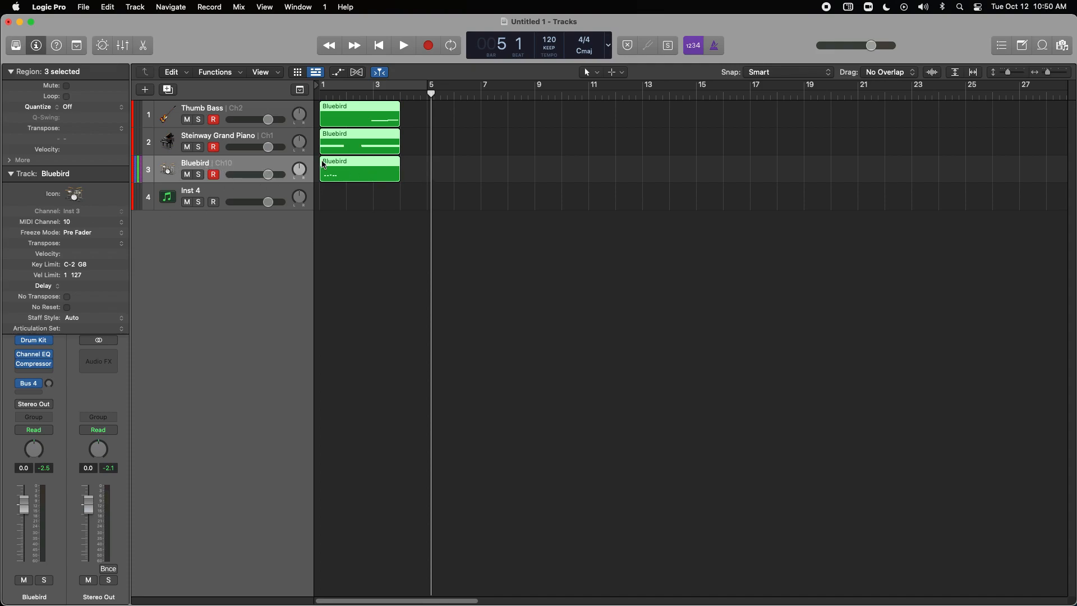
left_click(386, 239)
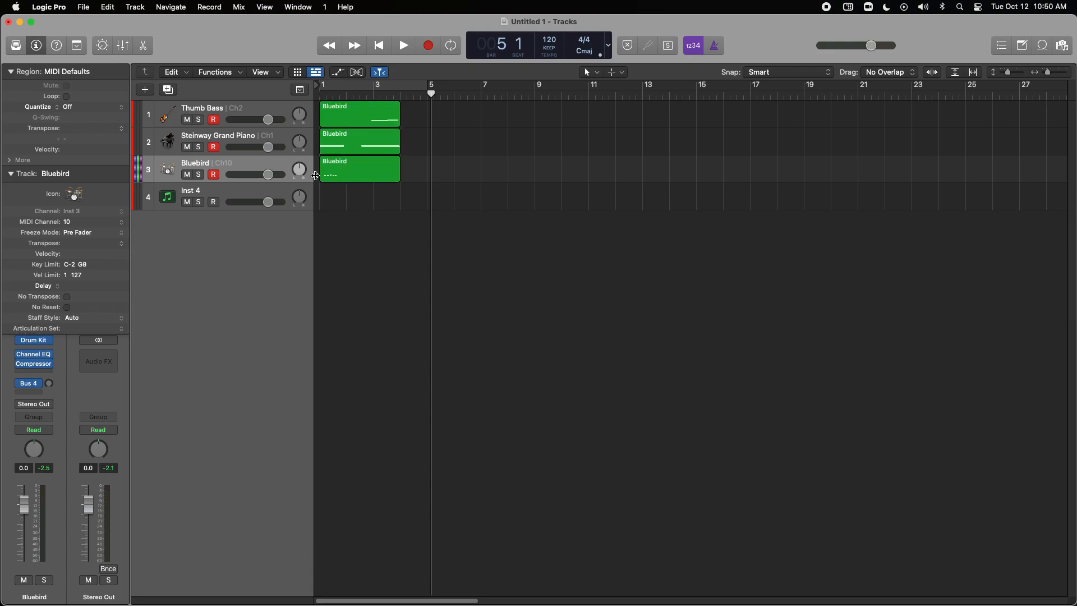
Play the recorded regions from the start, return the playhead to bar 1, and select the Bluebird track
left_click(379, 46)
left_click(403, 46)
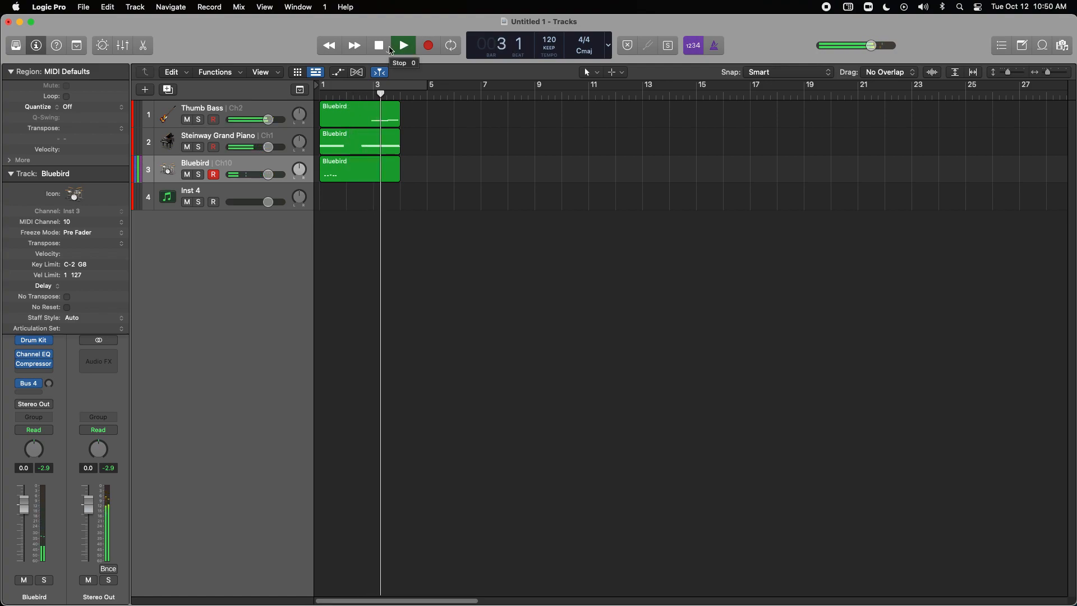
left_click(381, 48)
left_click(381, 49)
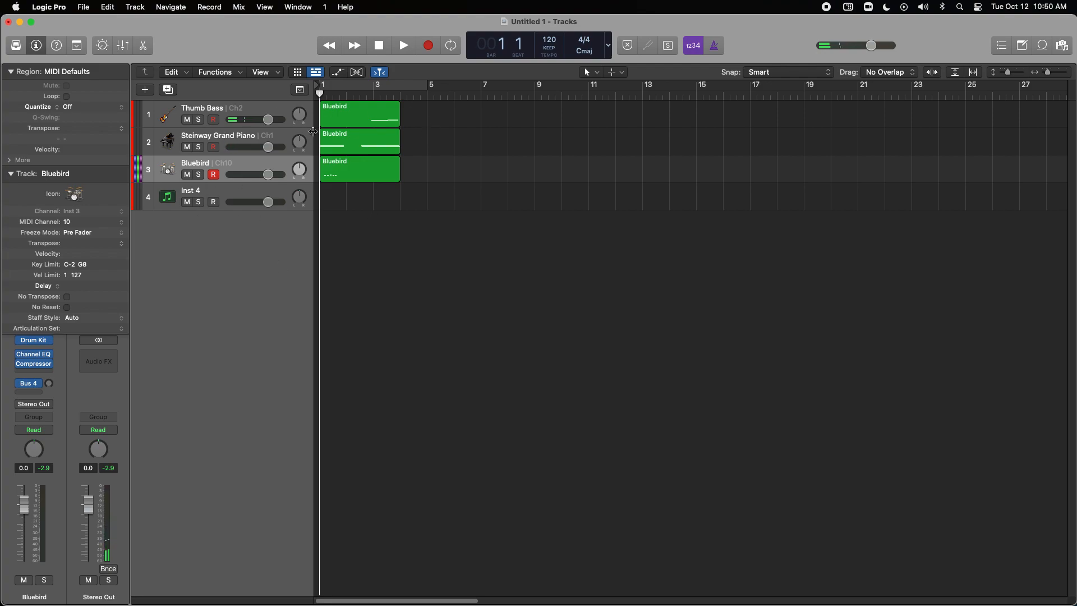
left_click(221, 109)
left_click(225, 168)
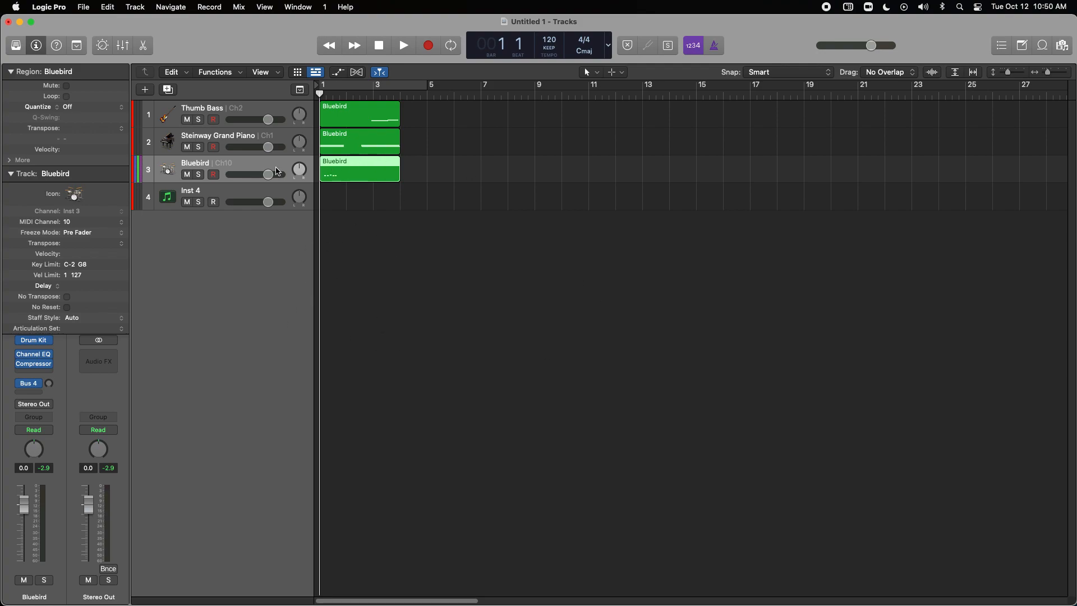
Reopen the MIDI Environment to review the controller cabling, and close it again
left_click(293, 7)
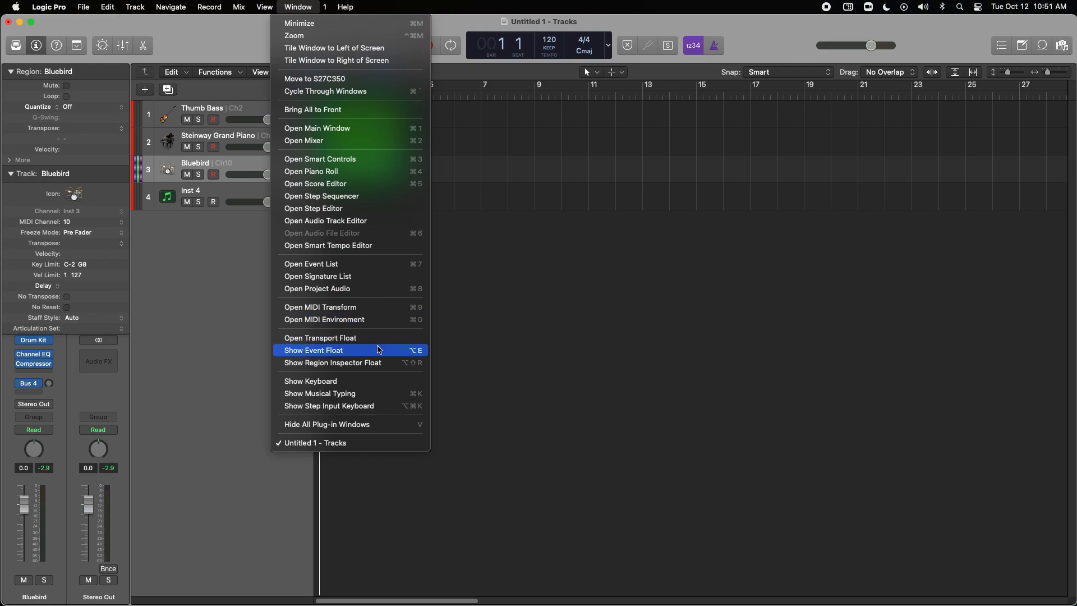
left_click(338, 289)
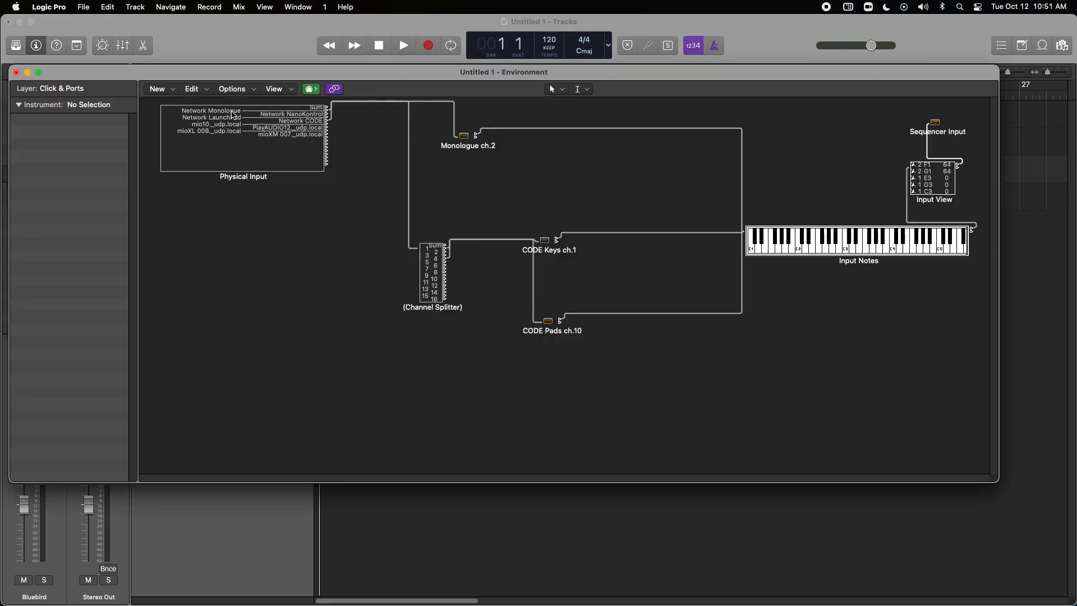
left_click(16, 73)
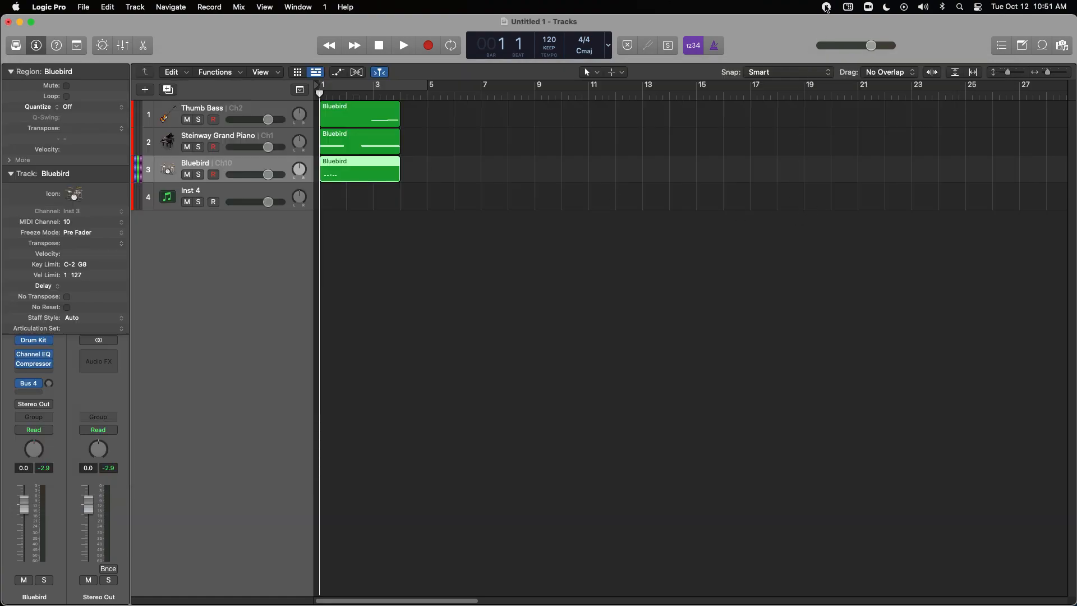